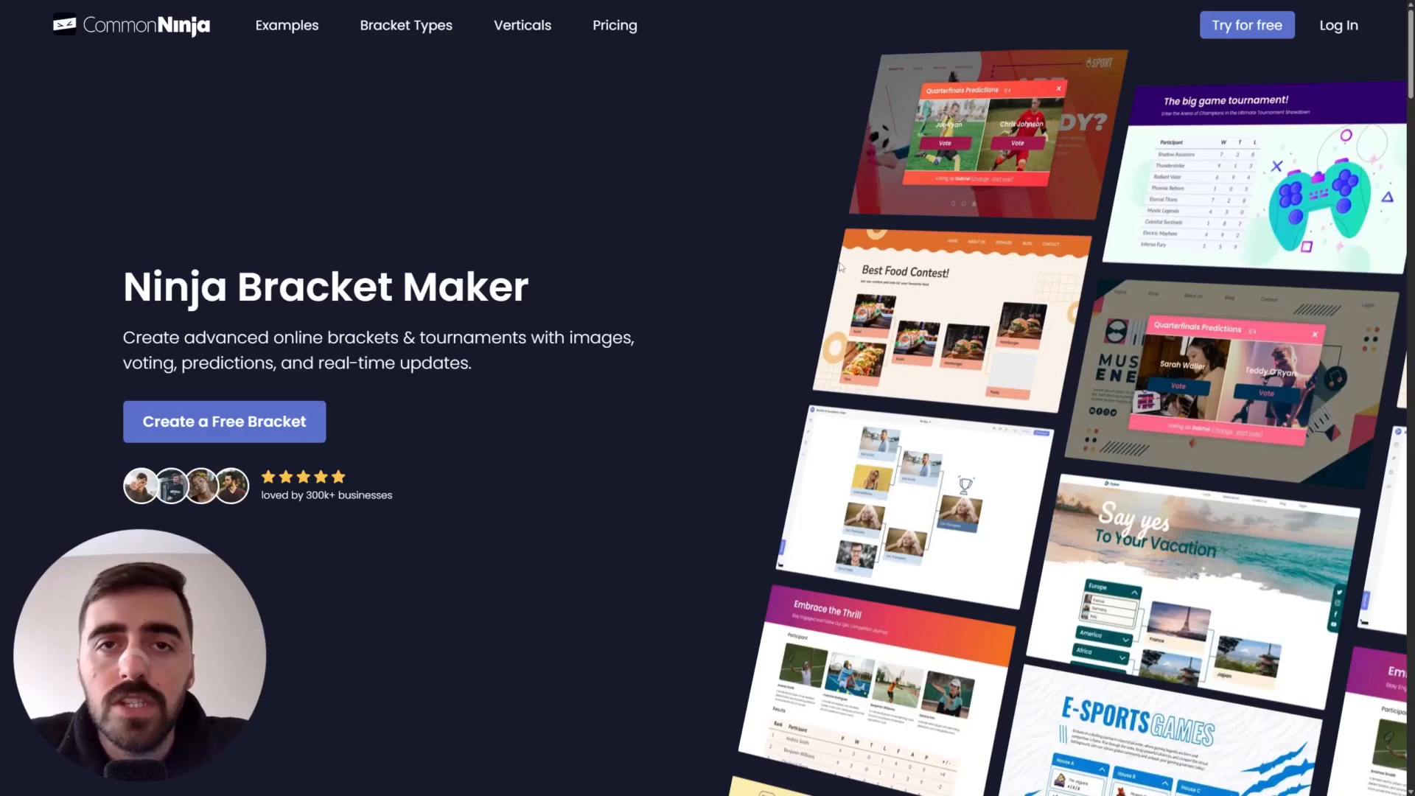
Start a new free bracket and choose Single Elimination after previewing the other tournament formats
click(1258, 33)
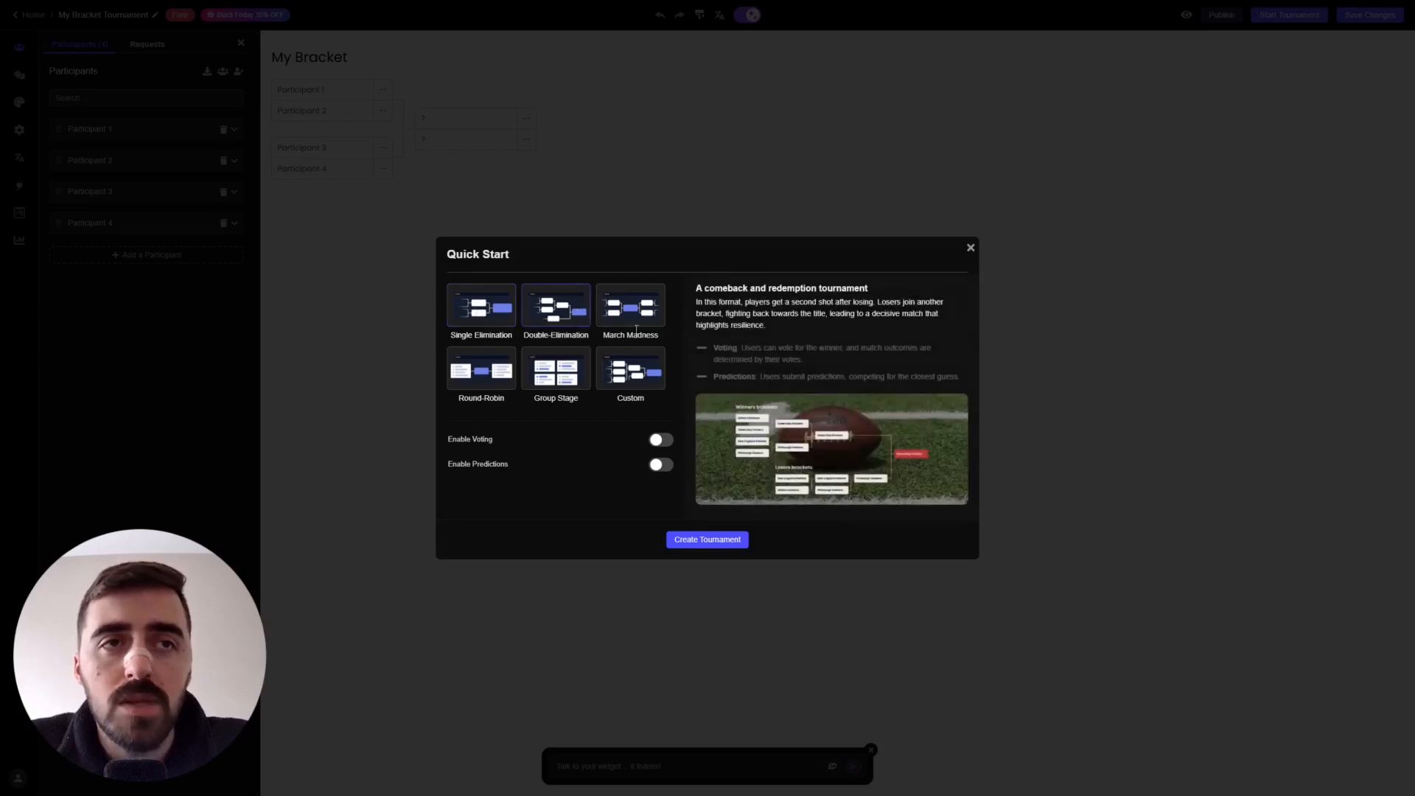
click(556, 369)
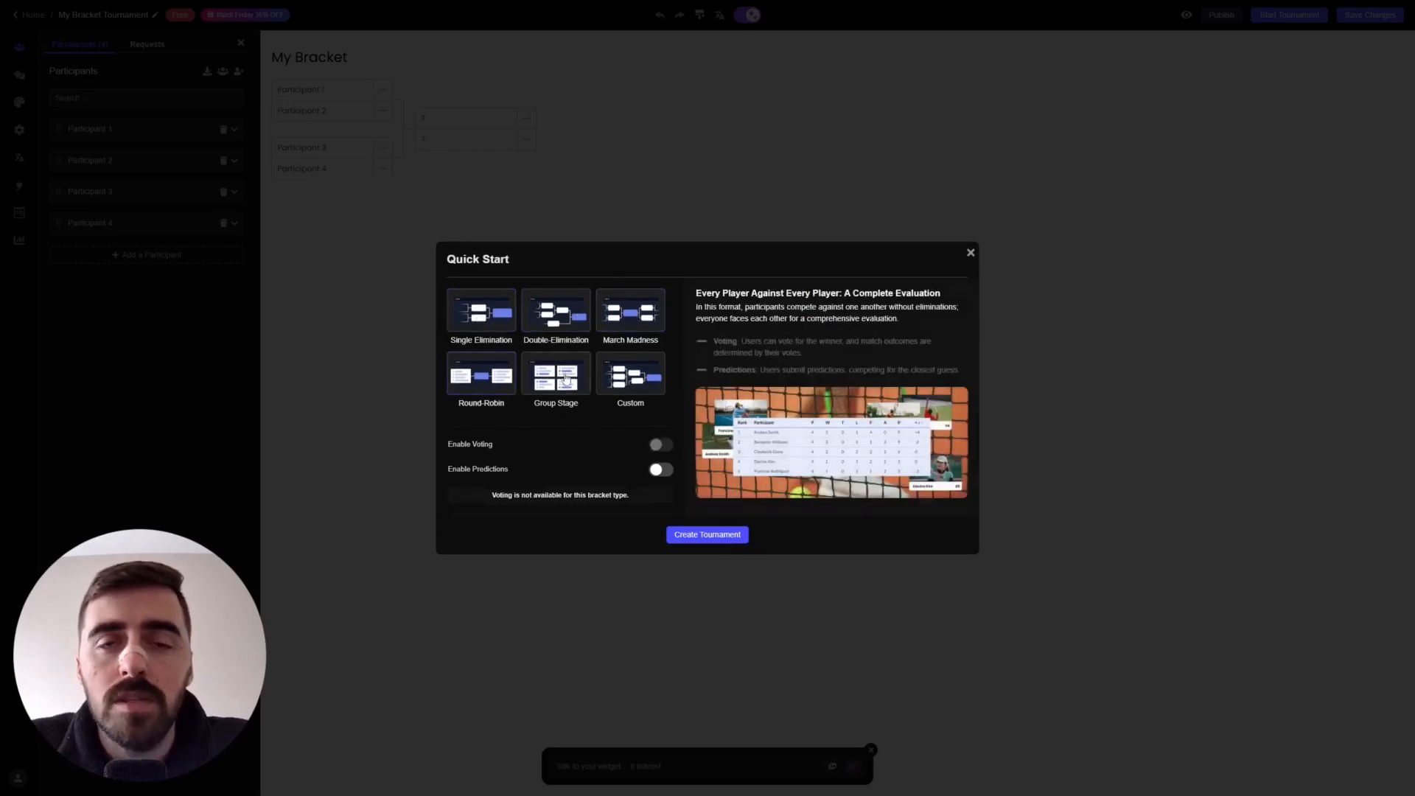
click(634, 371)
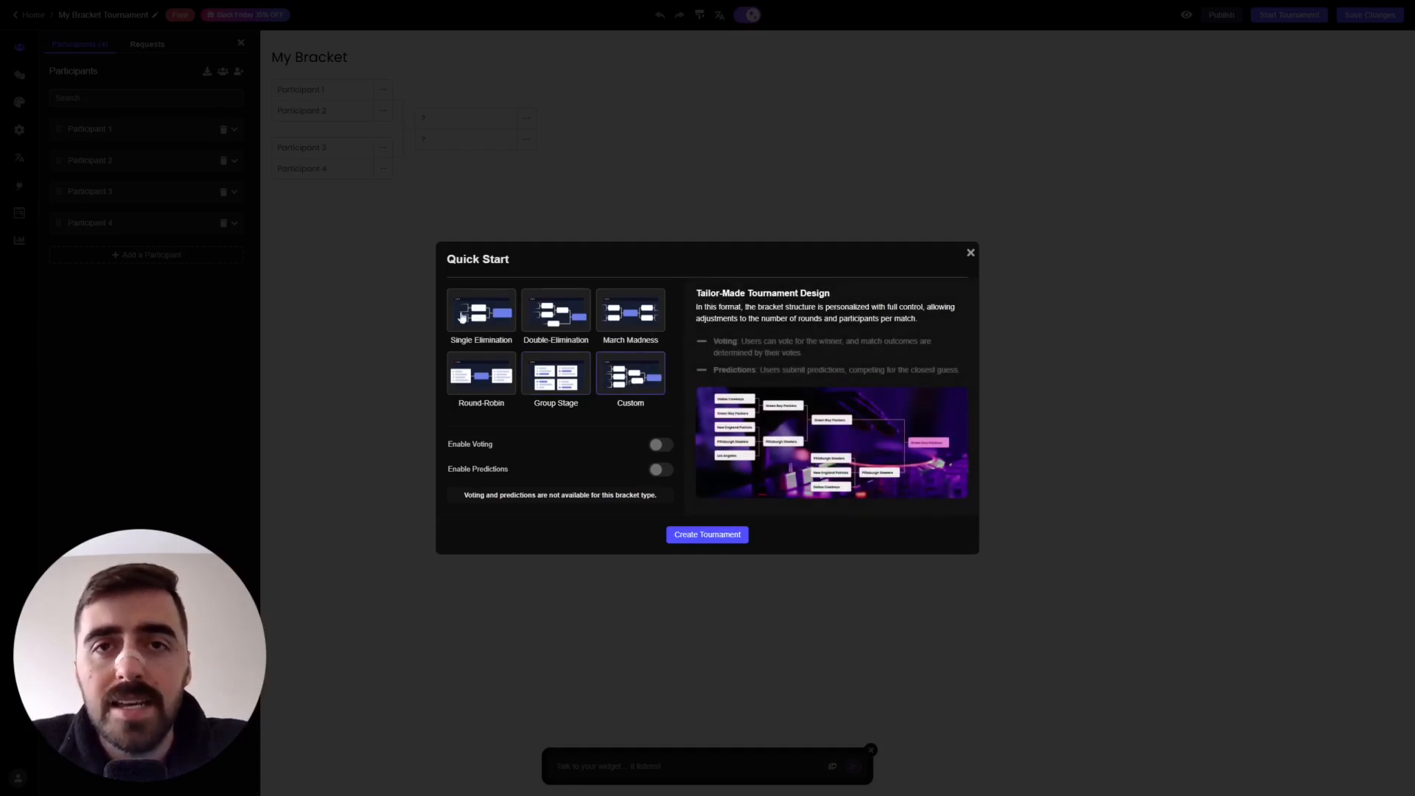
click(507, 314)
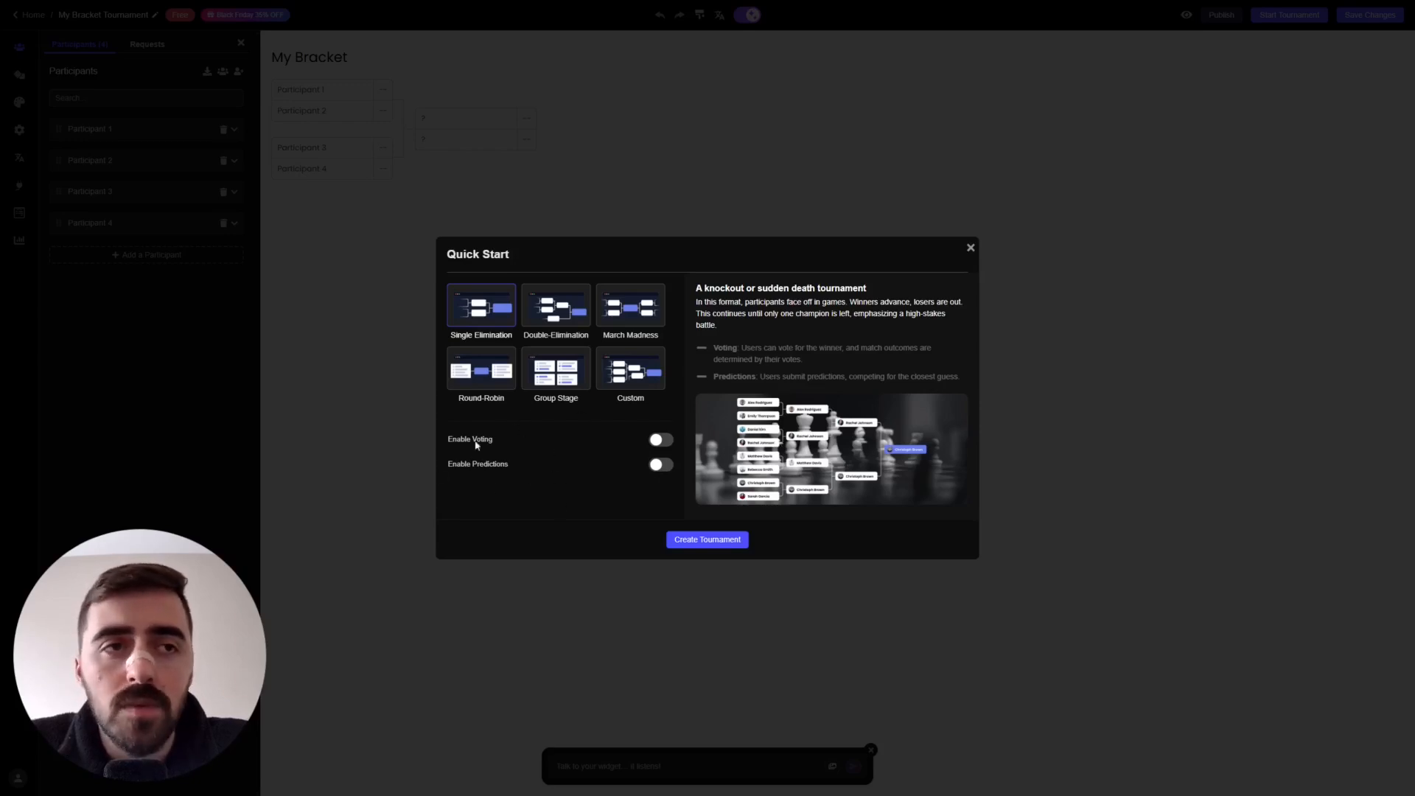
click(661, 440)
click(661, 465)
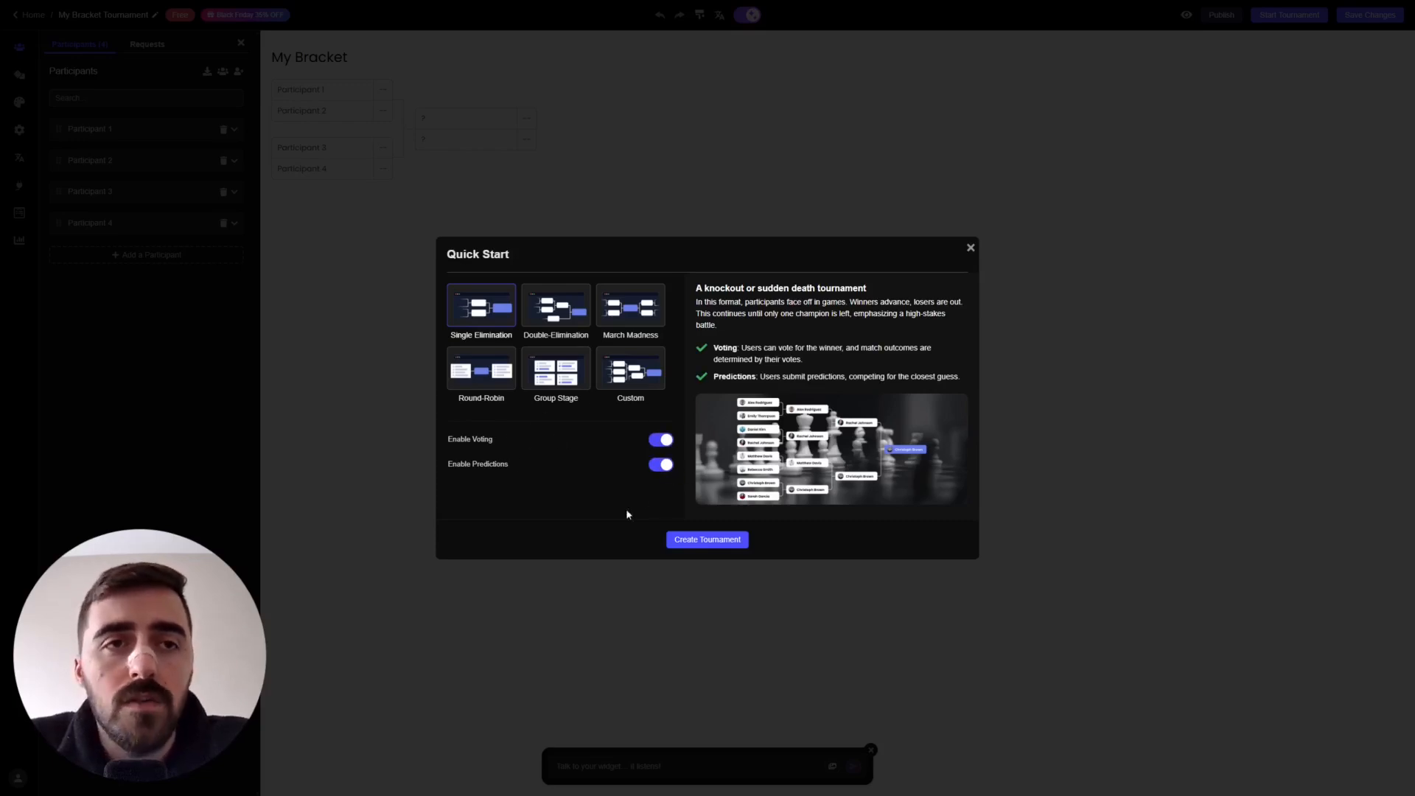
click(658, 440)
click(663, 465)
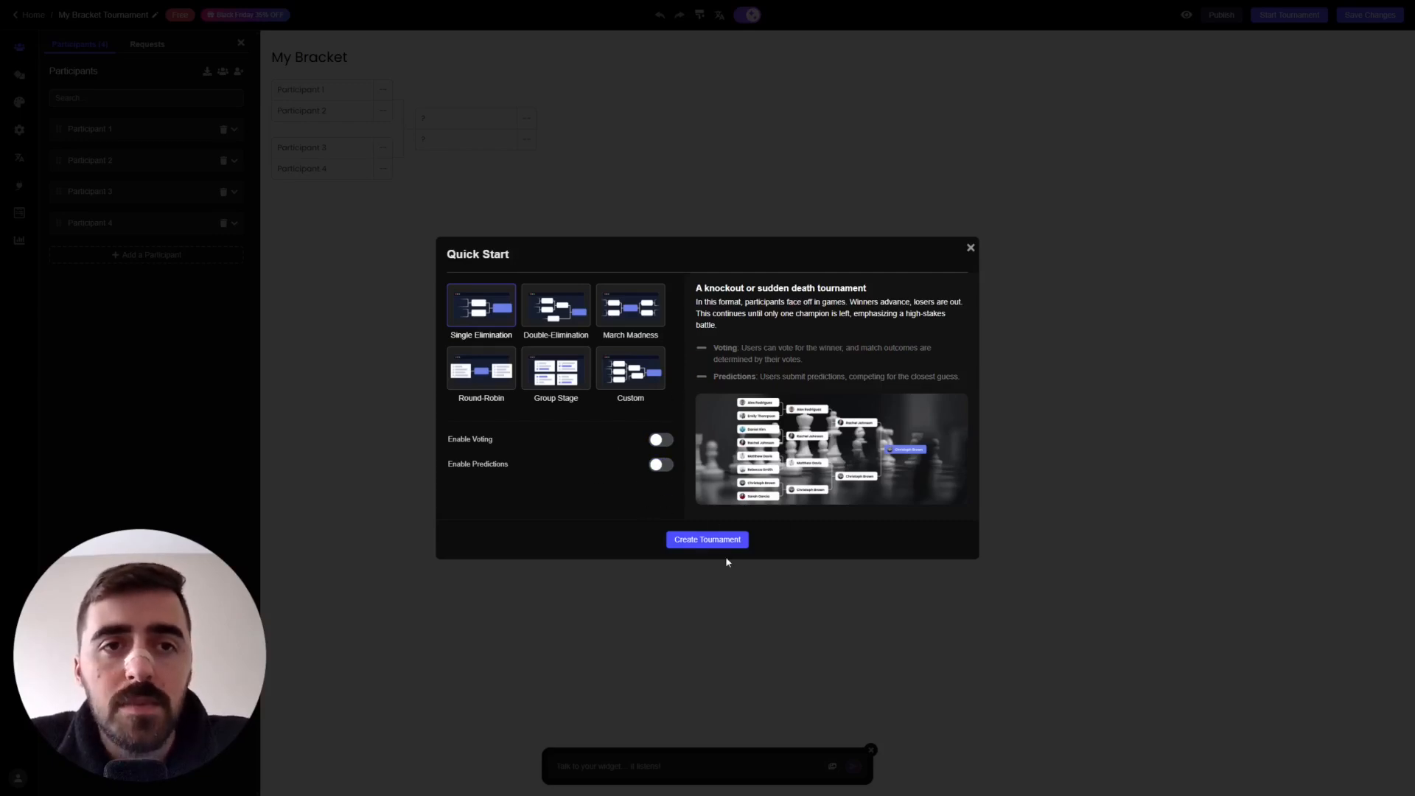
Create the tournament and add four more participants, Participant 5 through Participant 8
click(696, 542)
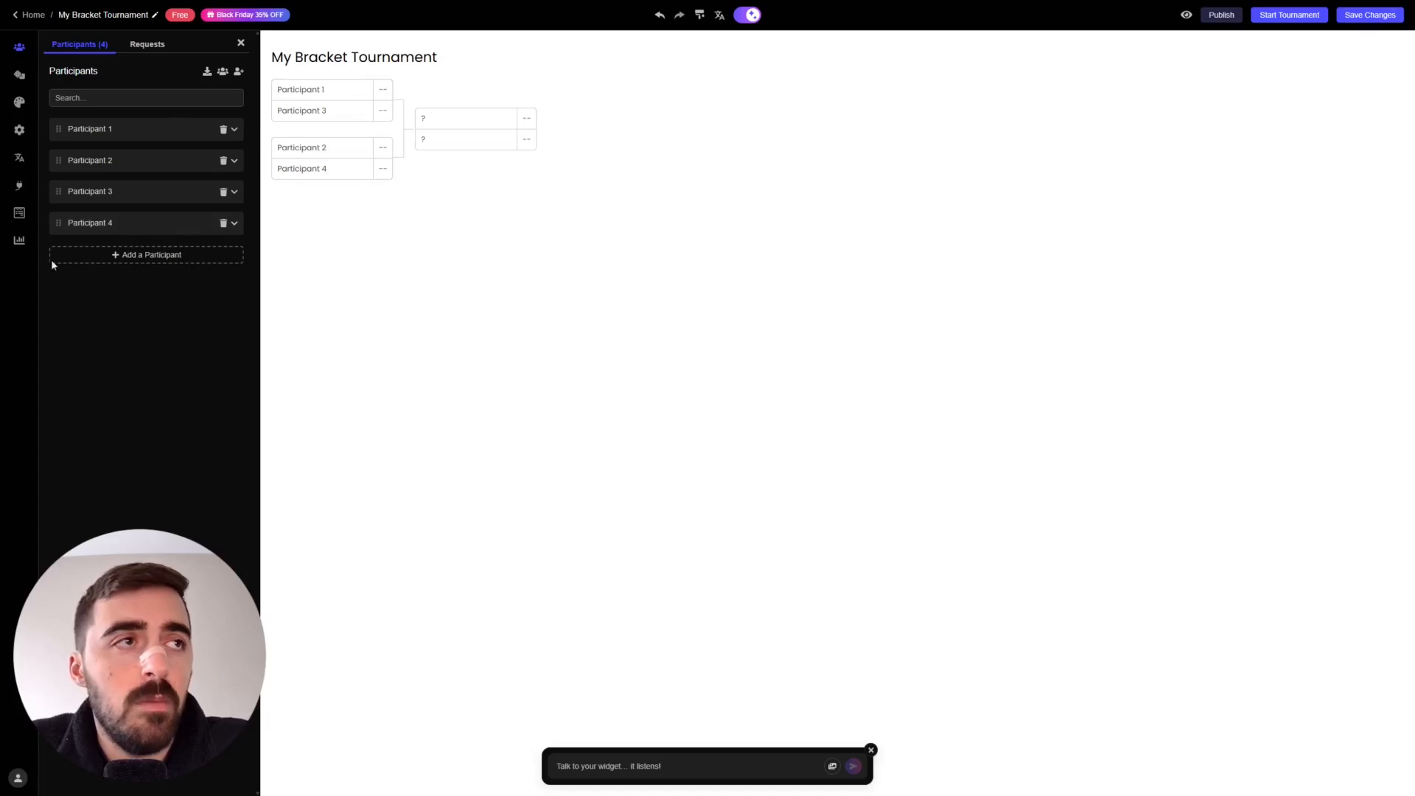
click(175, 258)
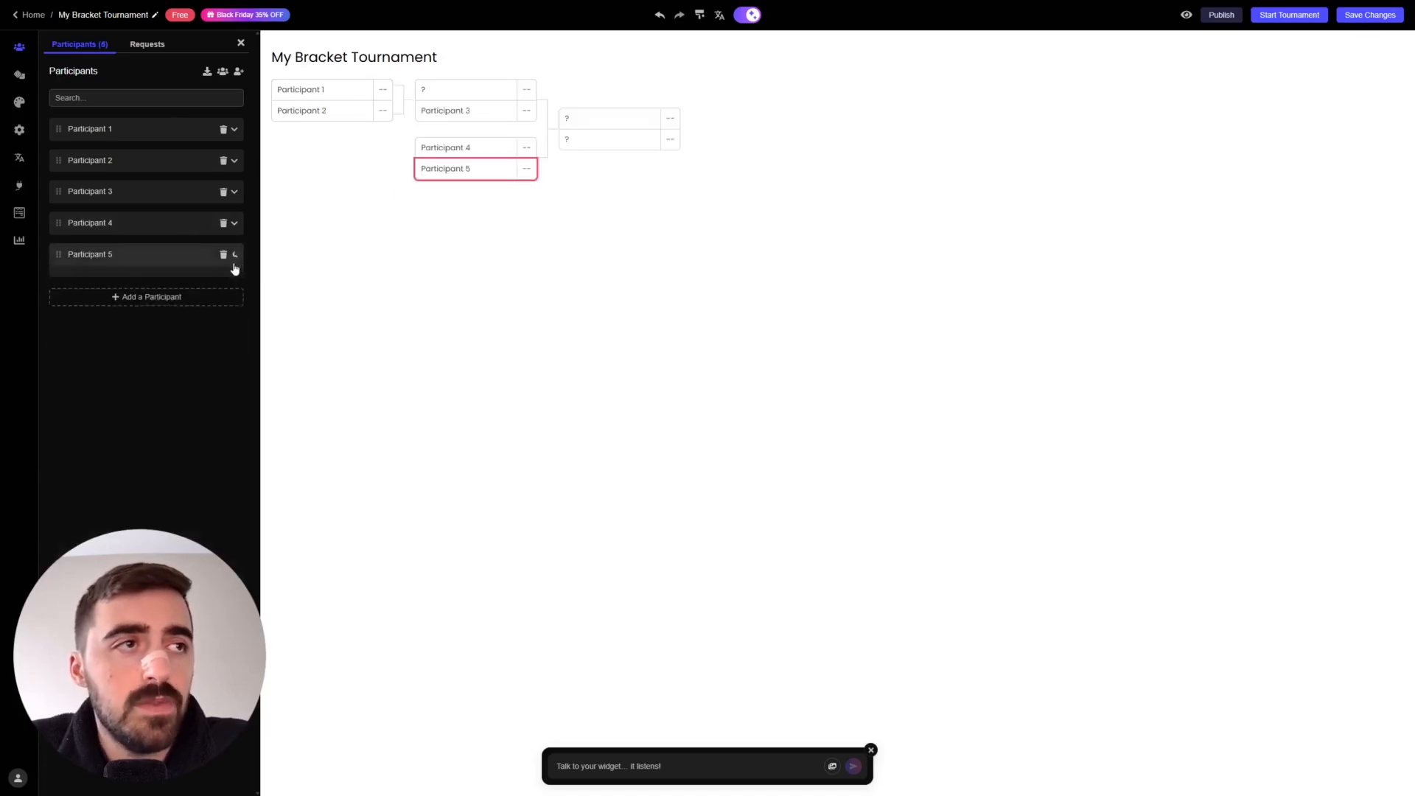
click(221, 291)
click(221, 328)
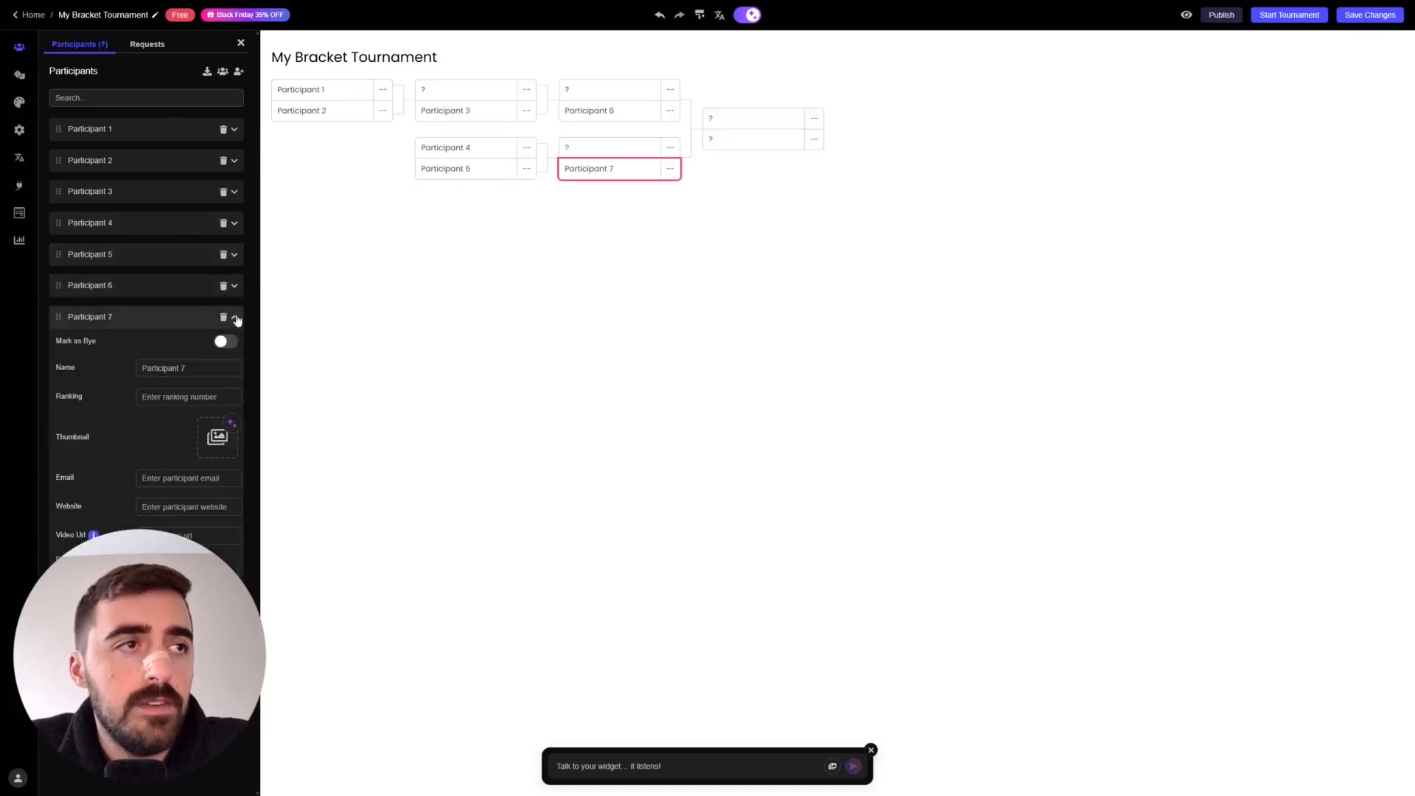
click(233, 317)
click(174, 354)
click(235, 351)
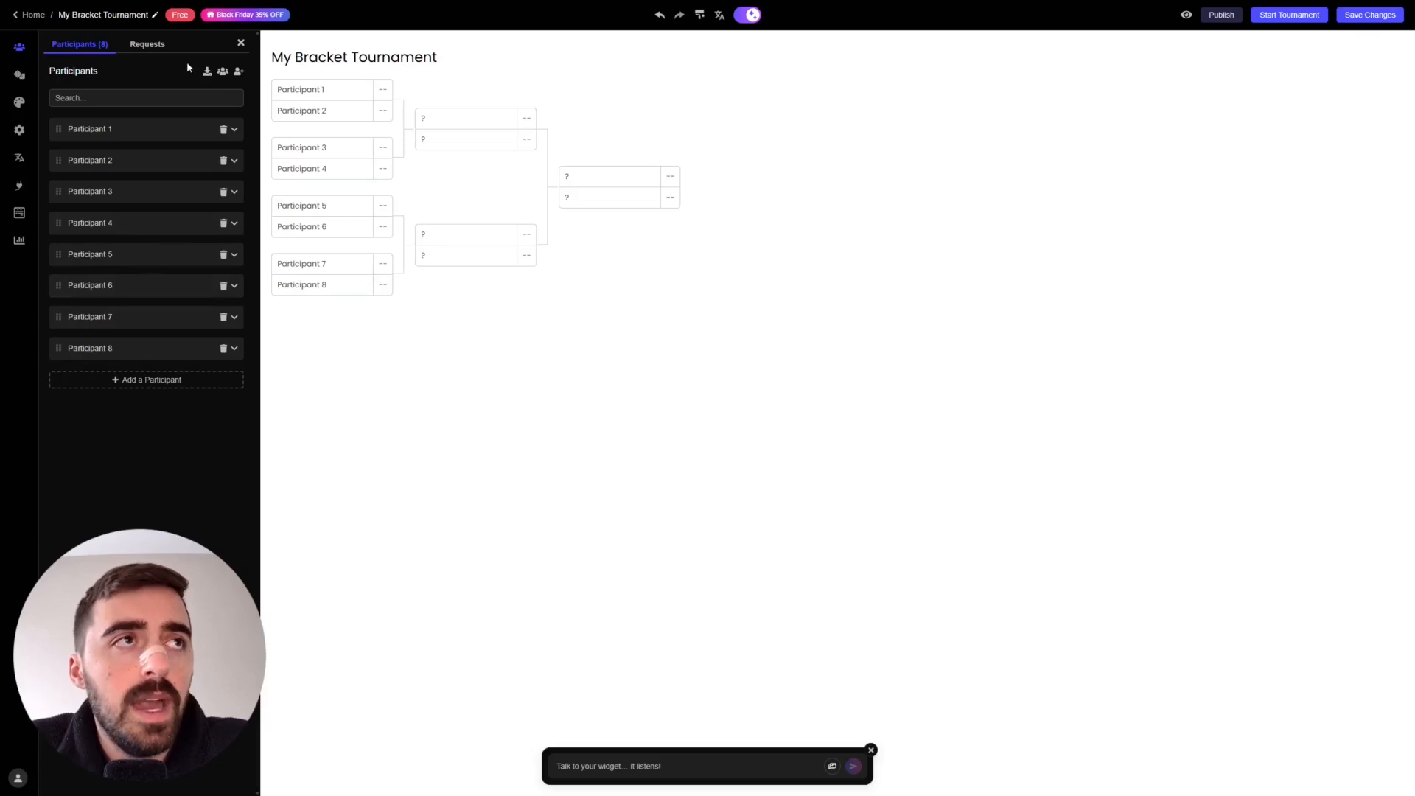
View the bulk participant import options without importing anyone, and open Participant 1's details
click(223, 72)
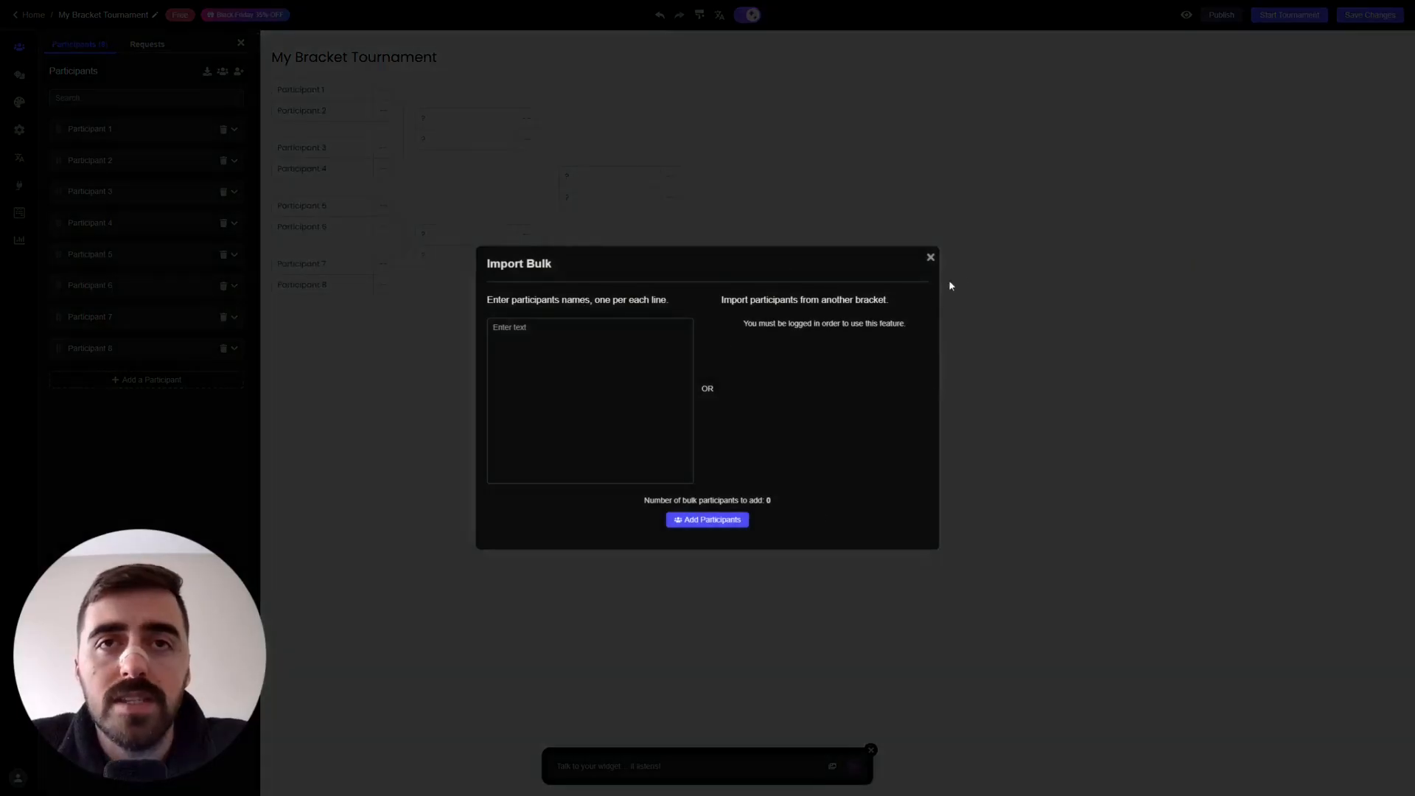
click(930, 258)
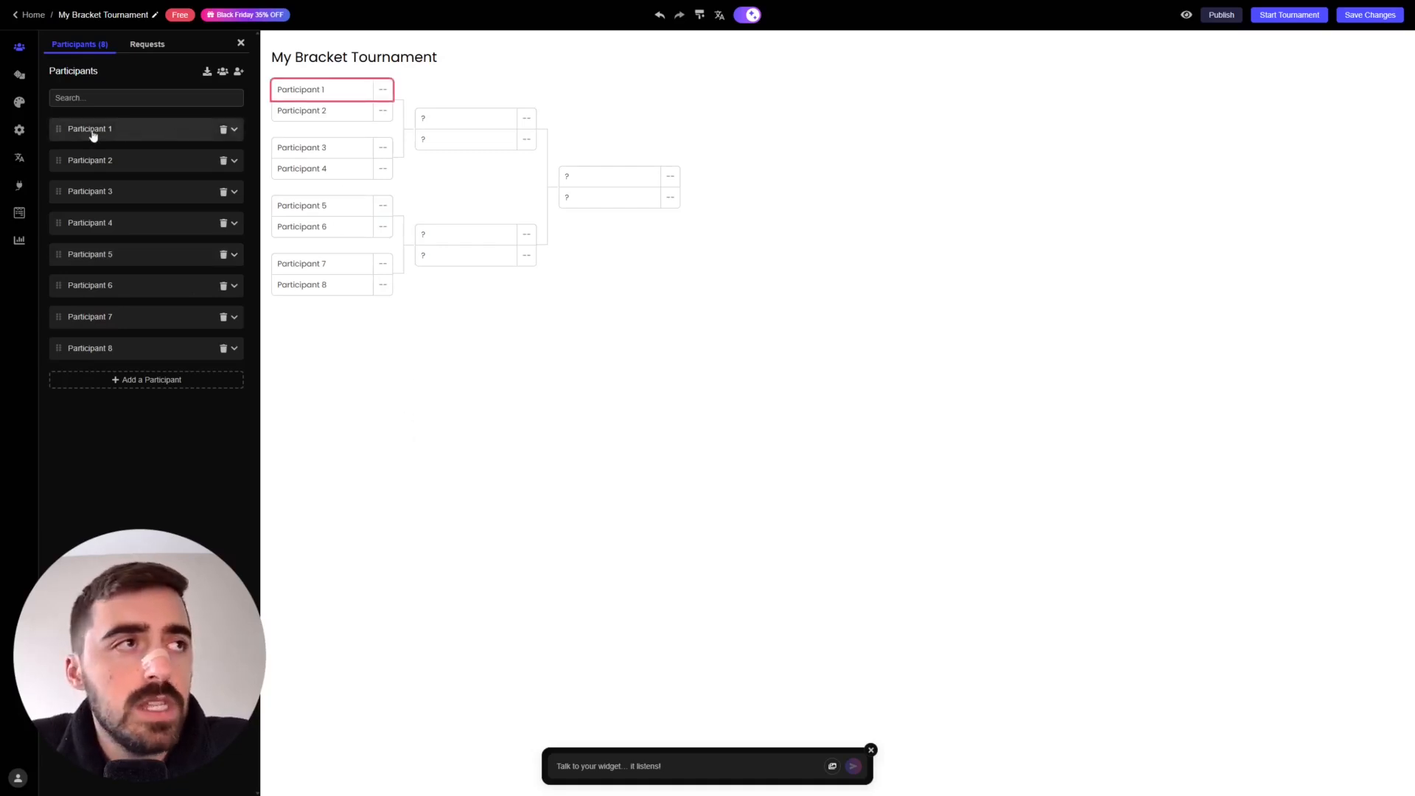
click(148, 131)
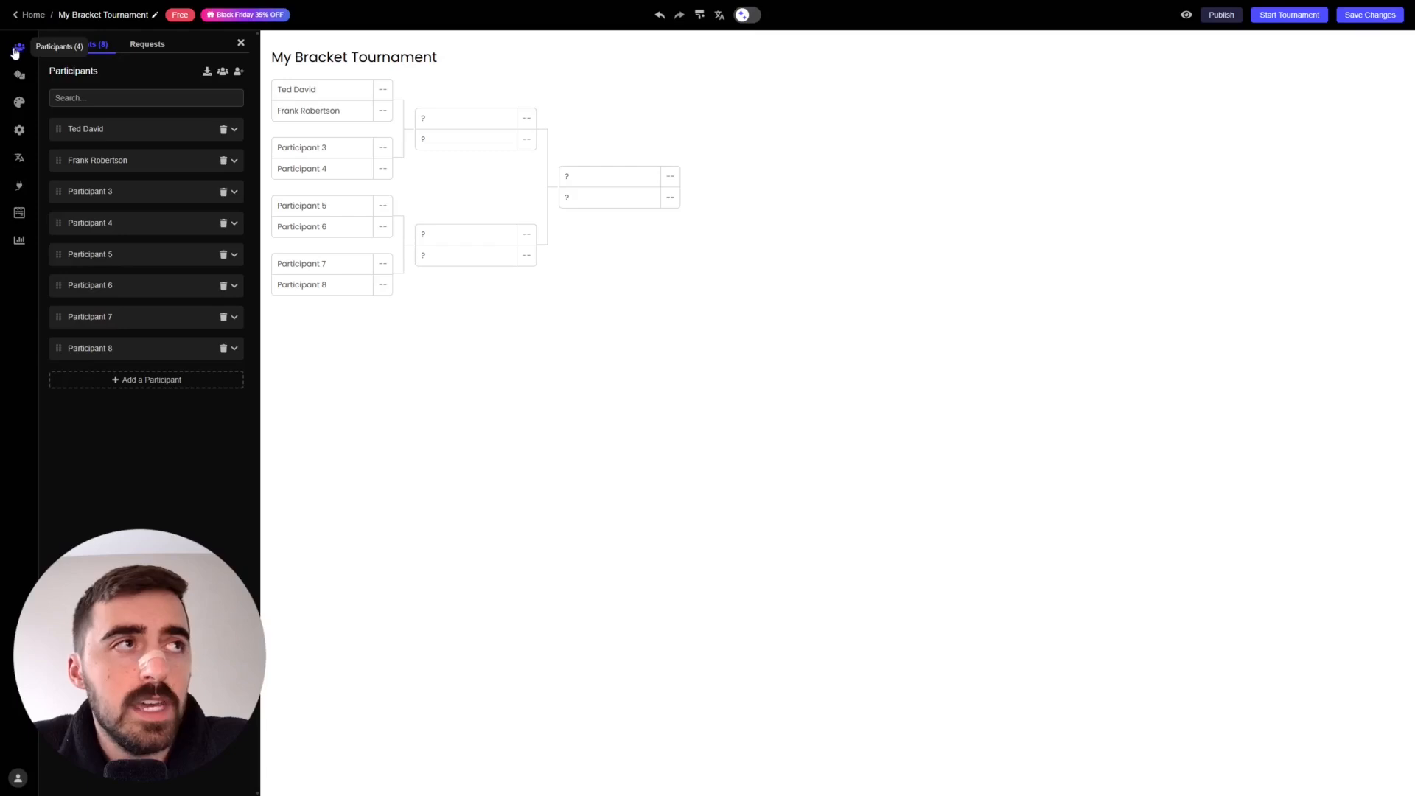
Apply the muted green skin to the bracket
click(19, 104)
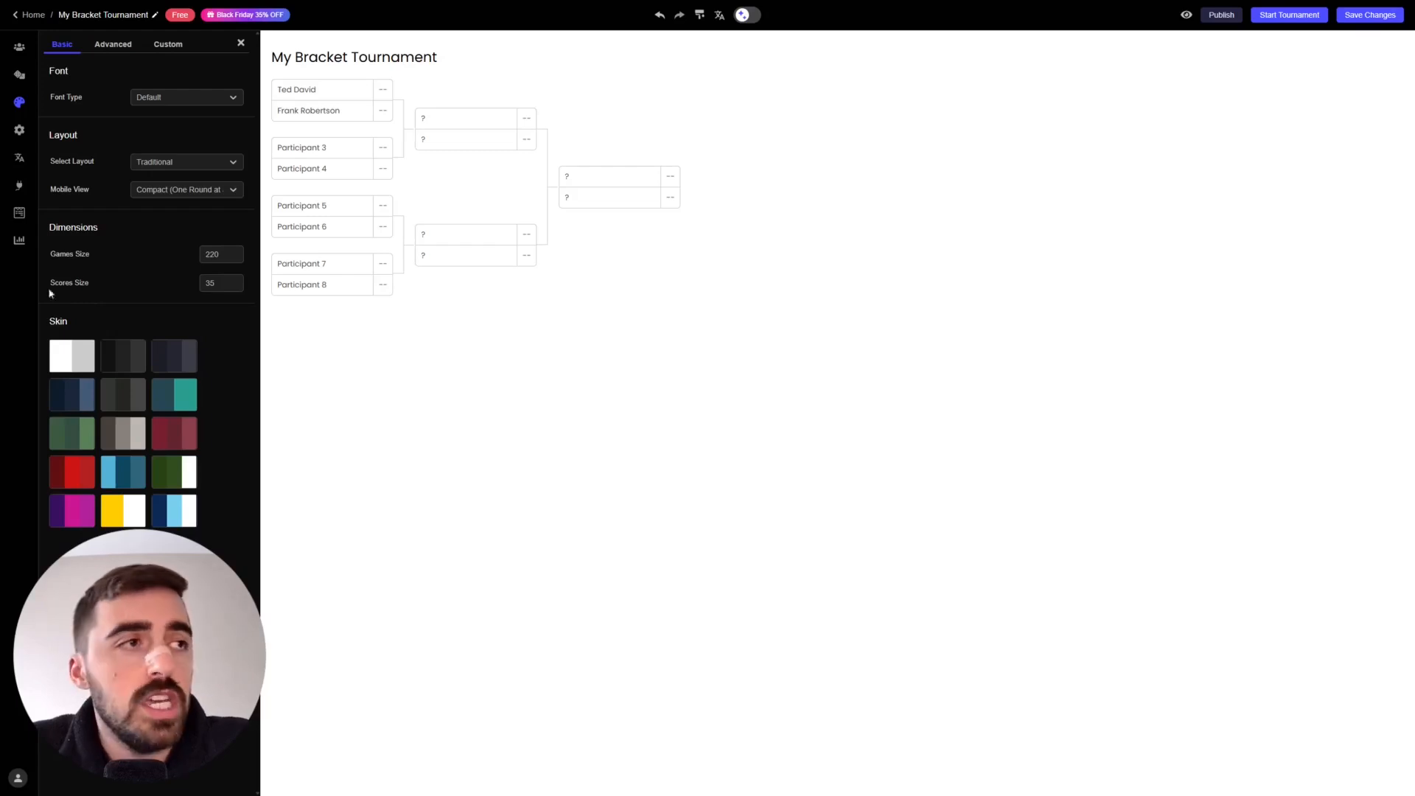
click(69, 436)
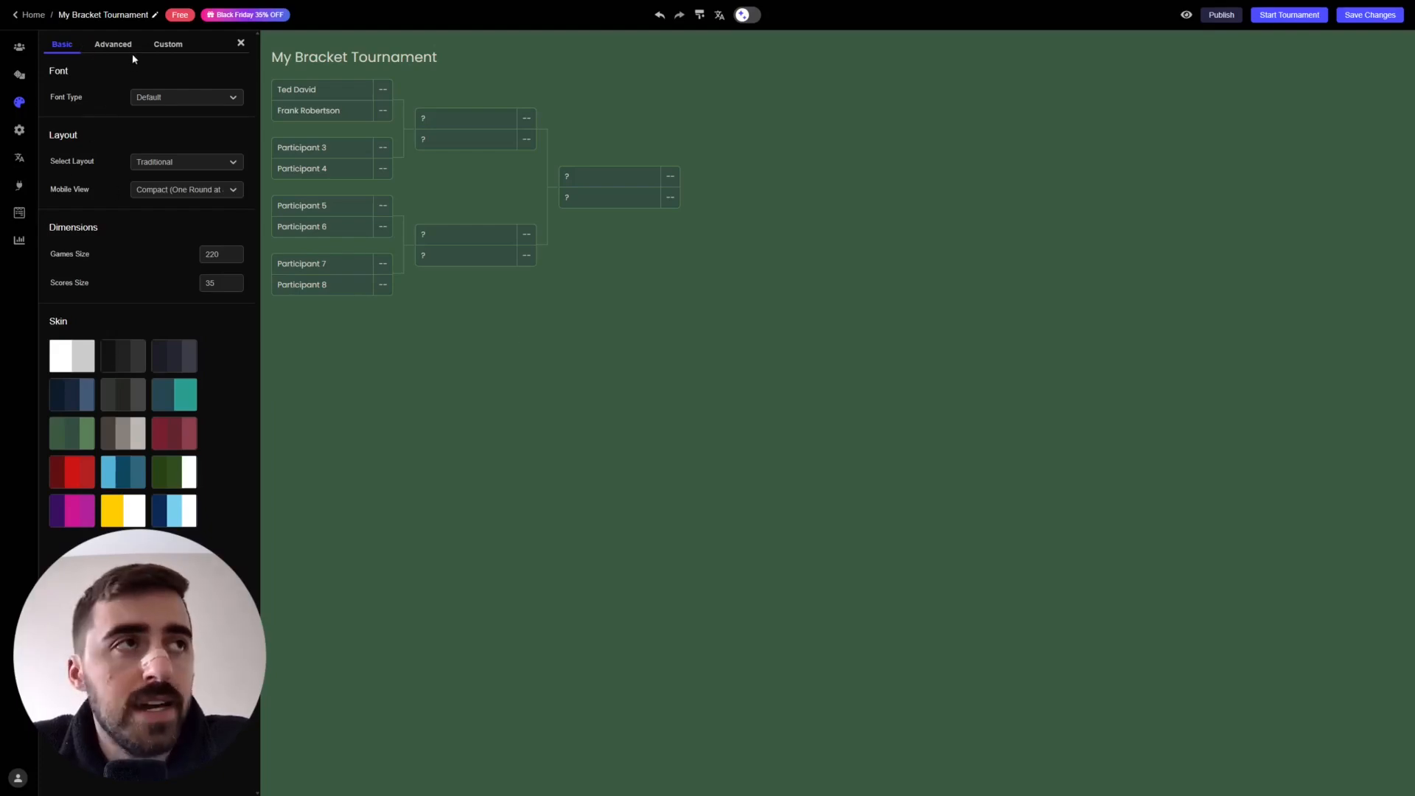
Set the Participants color in the advanced bracket styling to bright yellow
click(108, 47)
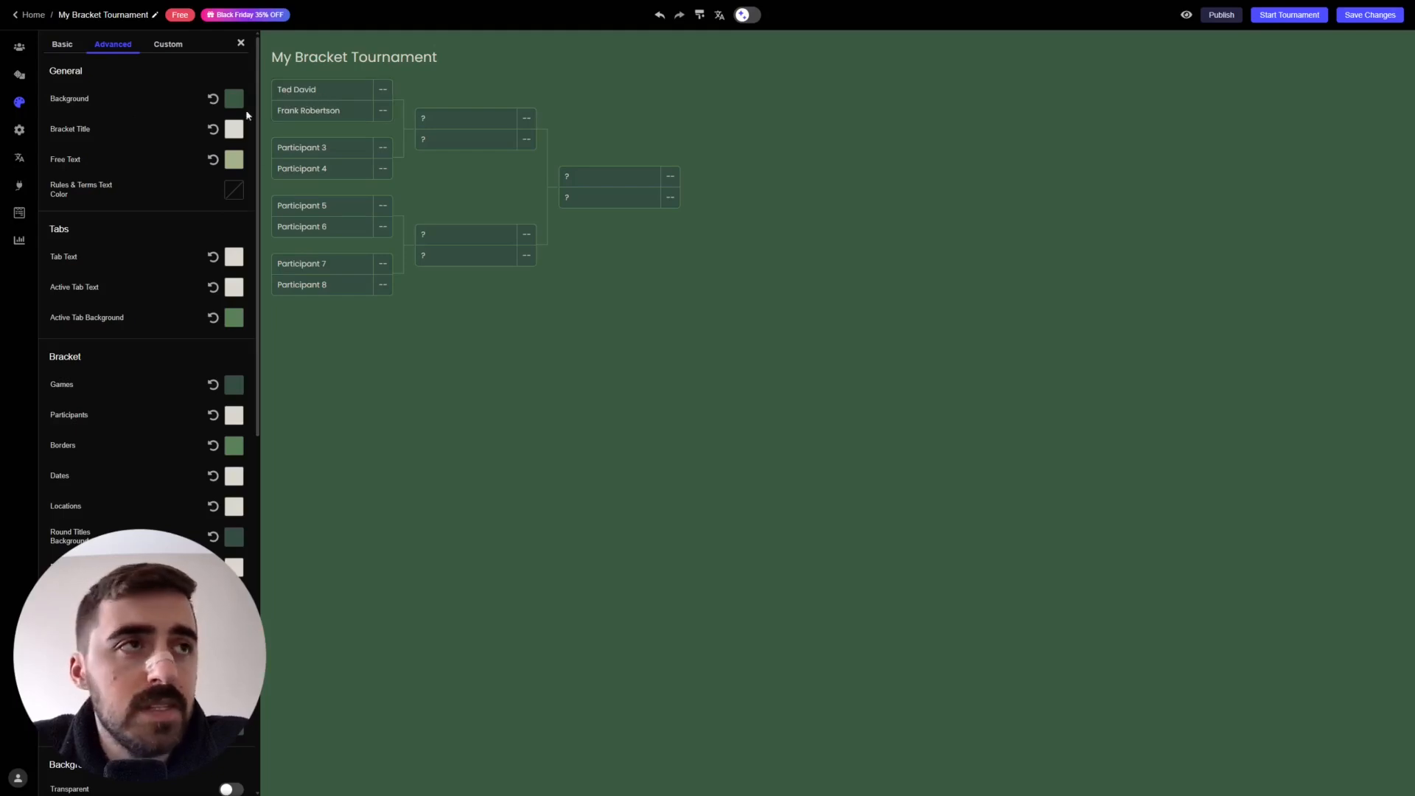
double_click(53, 357)
click(58, 418)
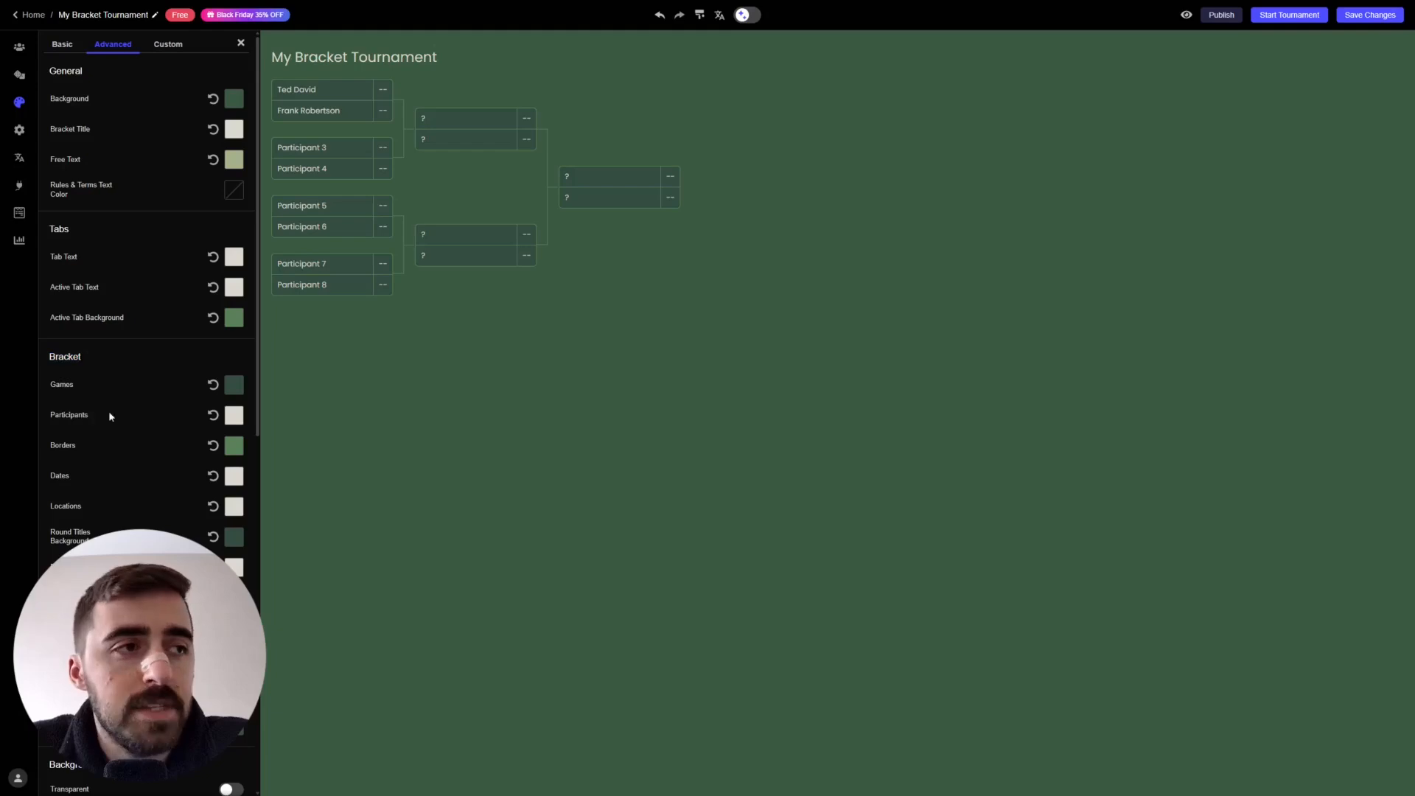
click(234, 421)
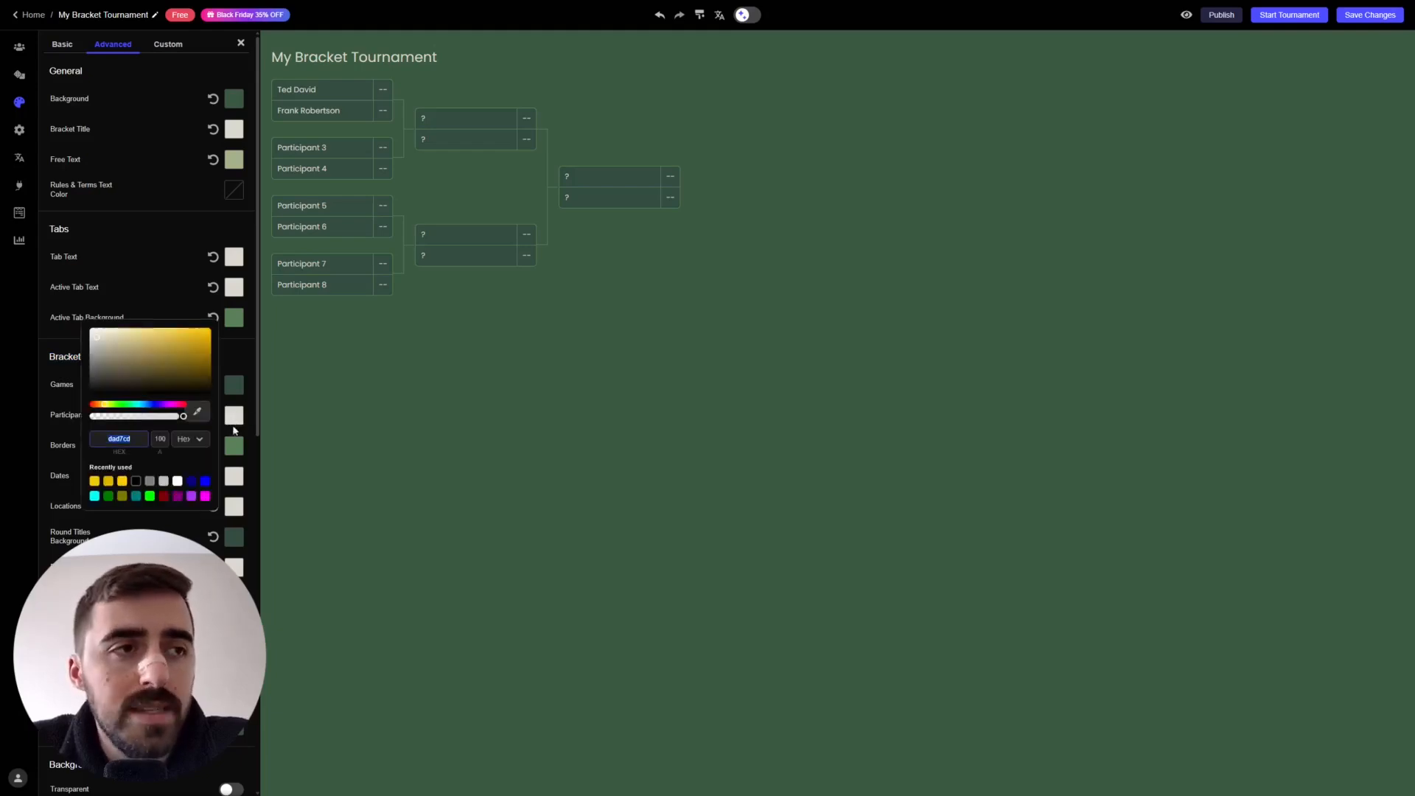
click(210, 333)
drag(212, 334, 211, 329)
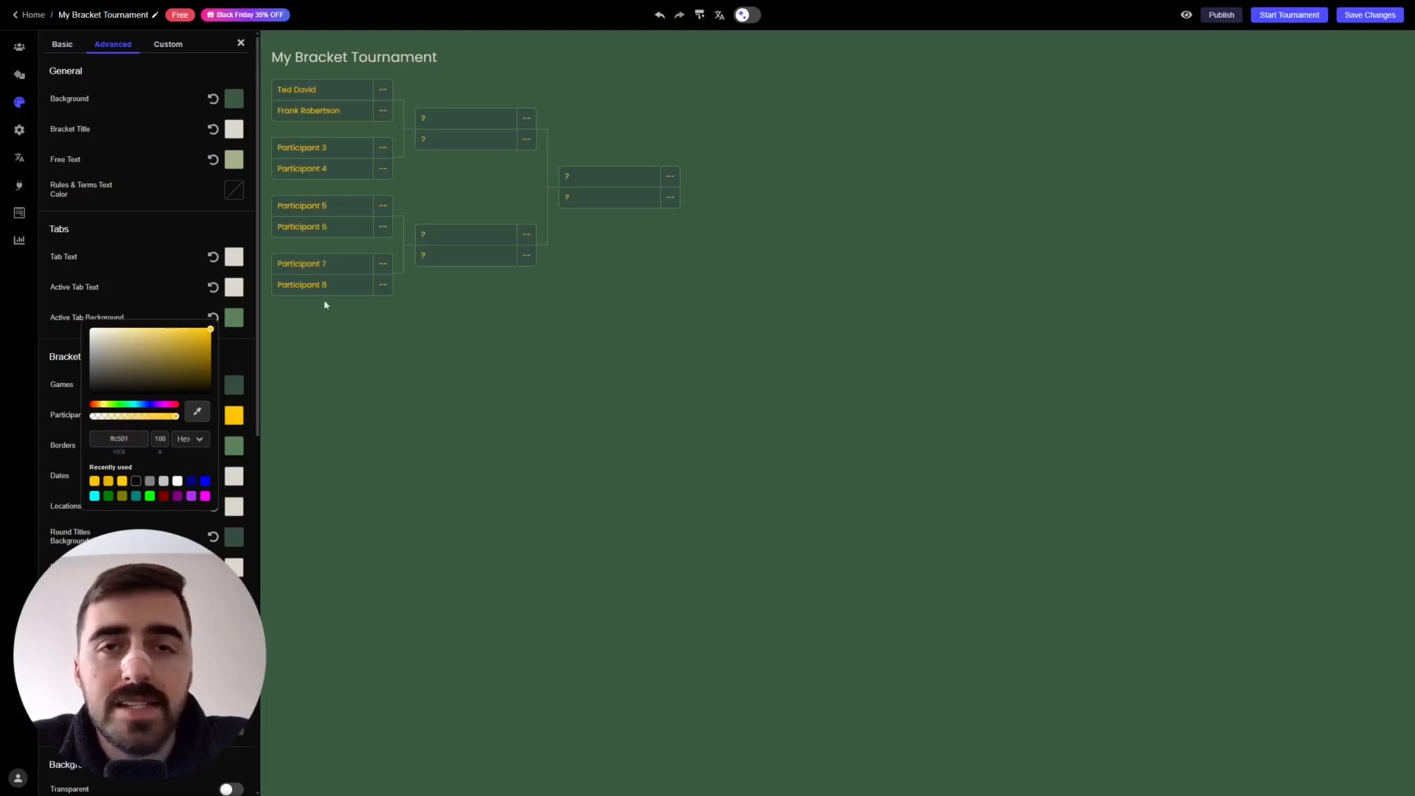
click(439, 452)
drag(258, 213, 262, 562)
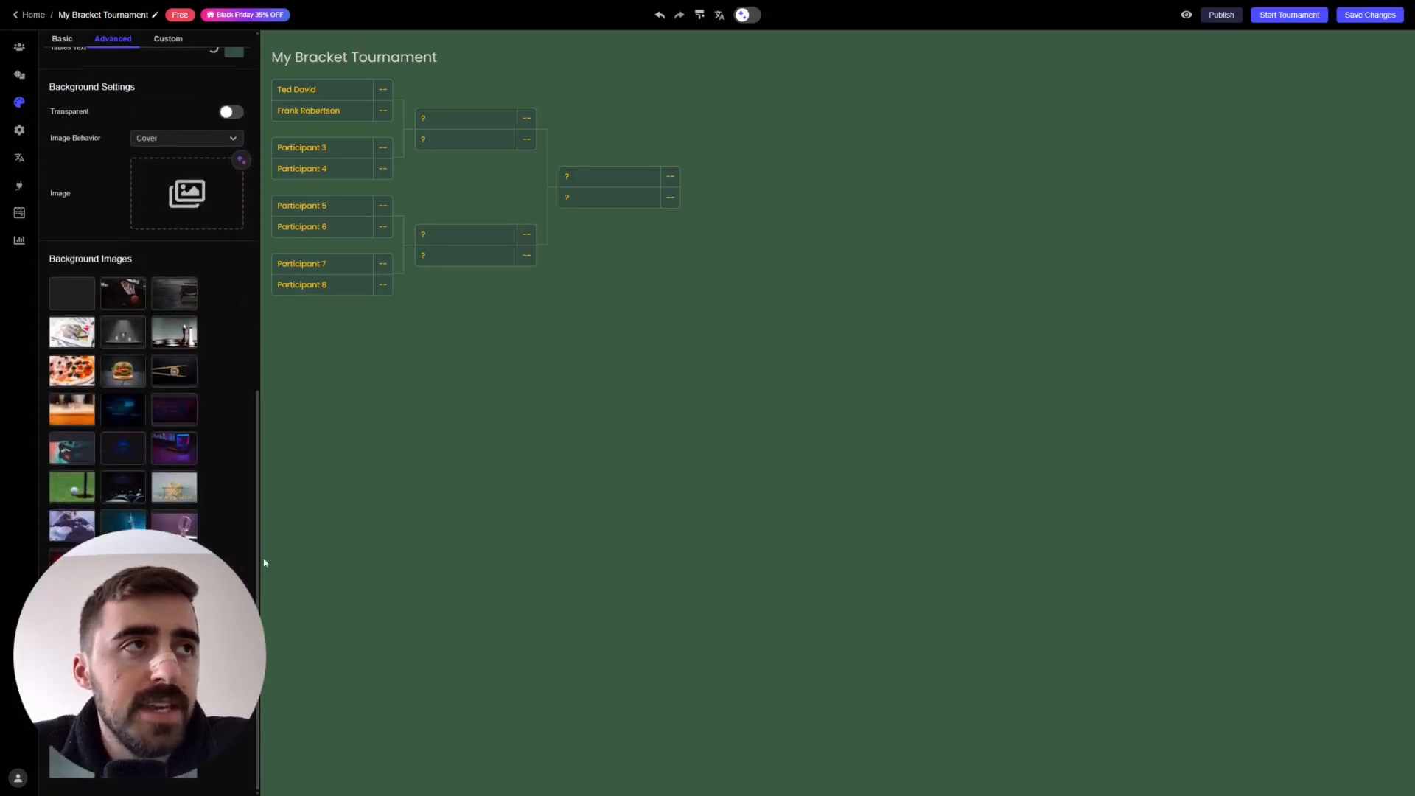
click(228, 112)
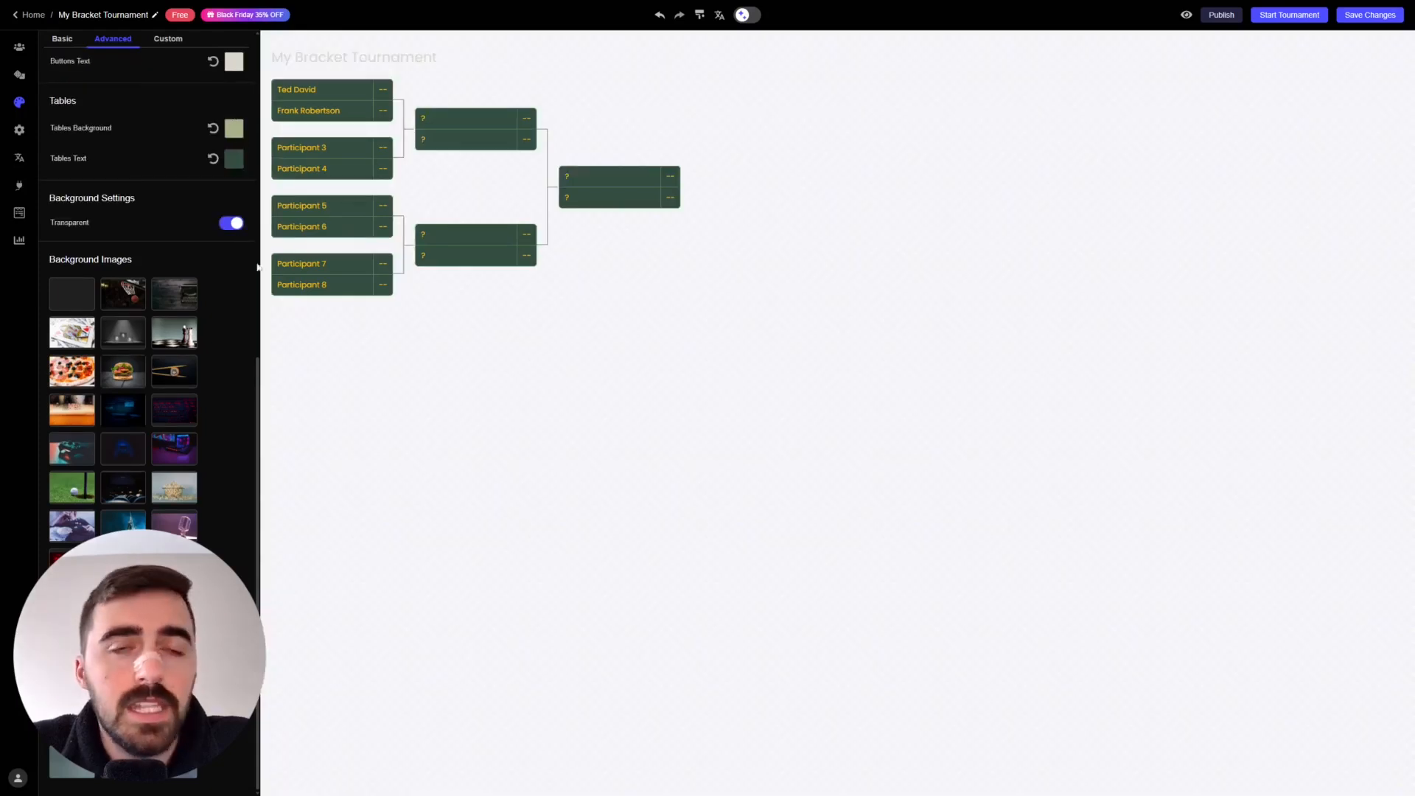
click(231, 222)
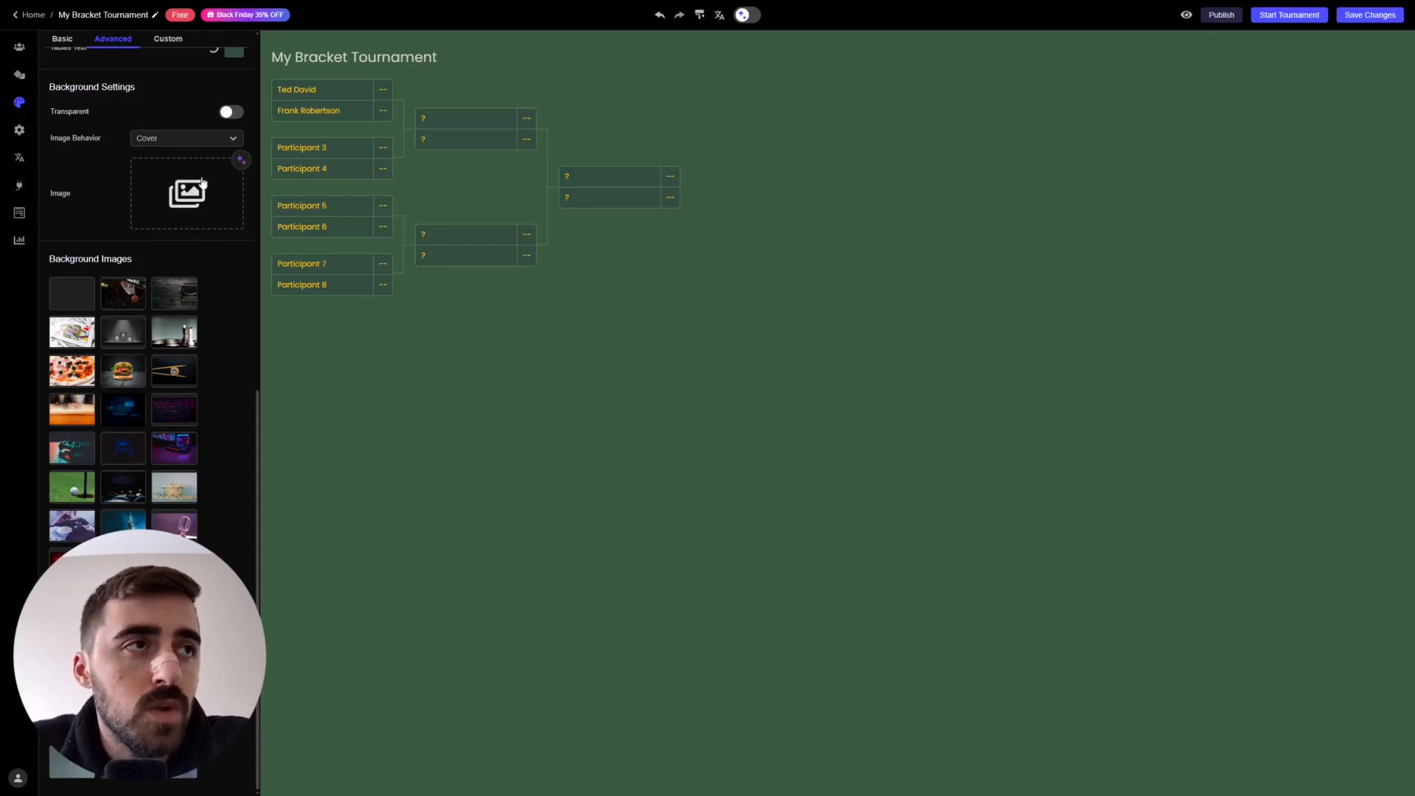
click(181, 140)
click(184, 140)
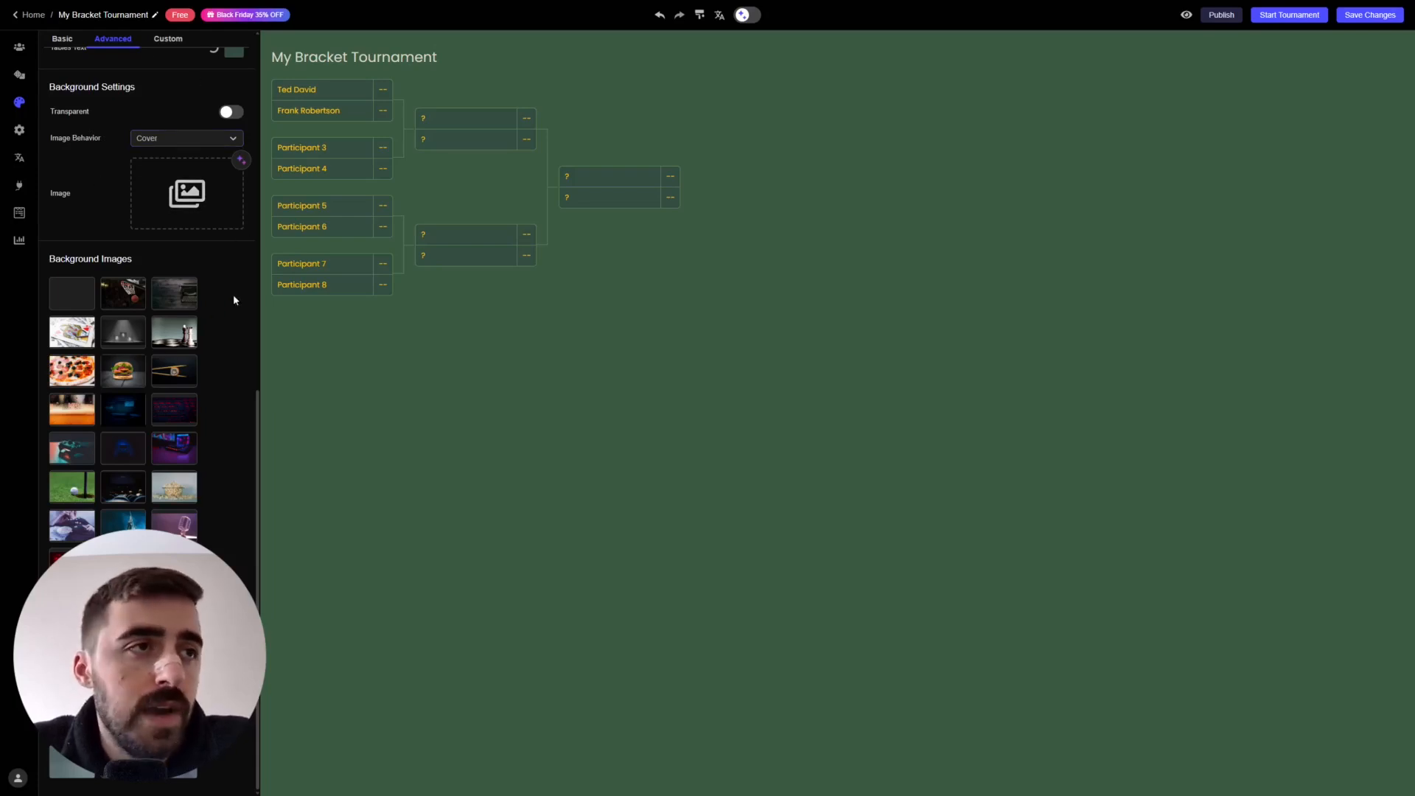
Try several preset background images and apply the dark green patterned one to the bracket
click(175, 298)
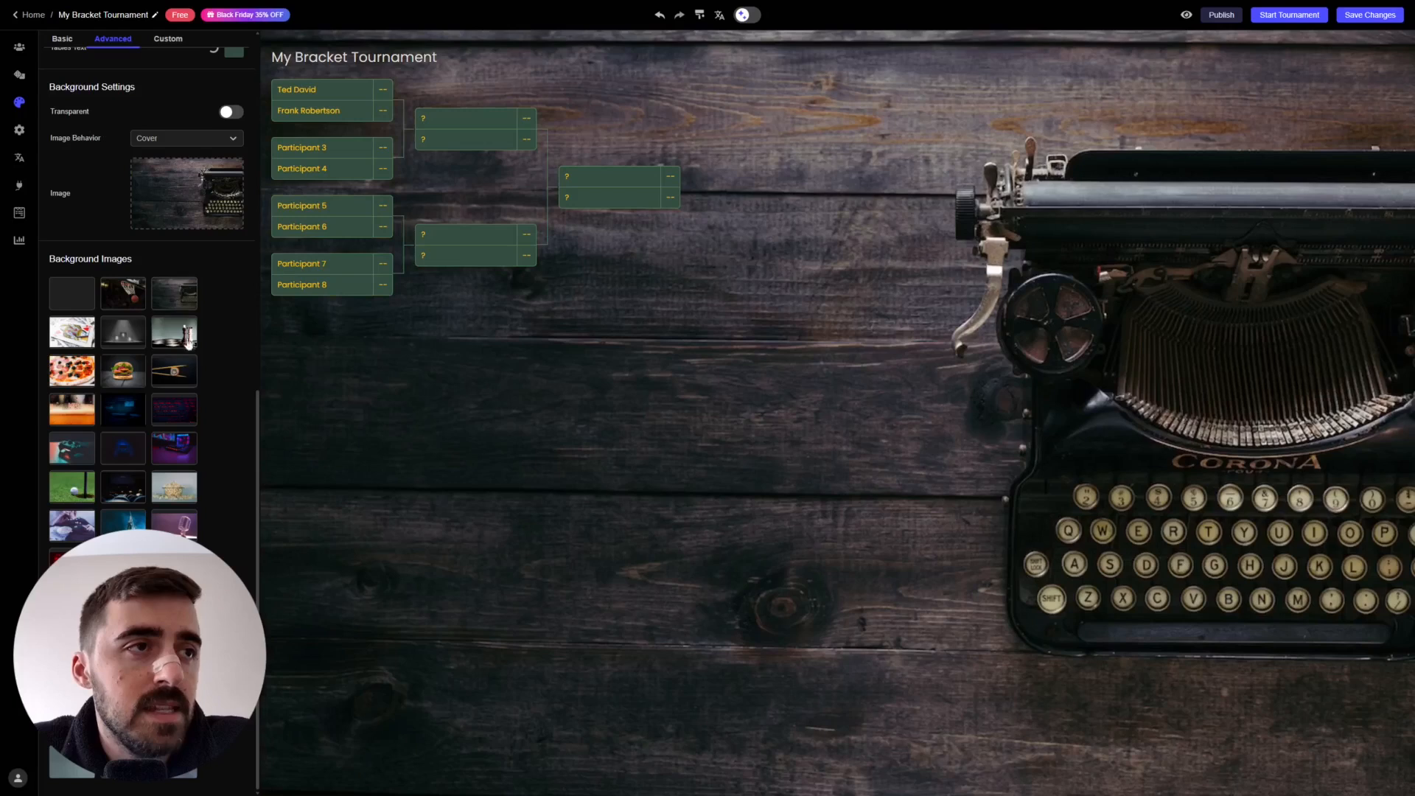
click(188, 341)
click(175, 370)
click(115, 373)
click(123, 409)
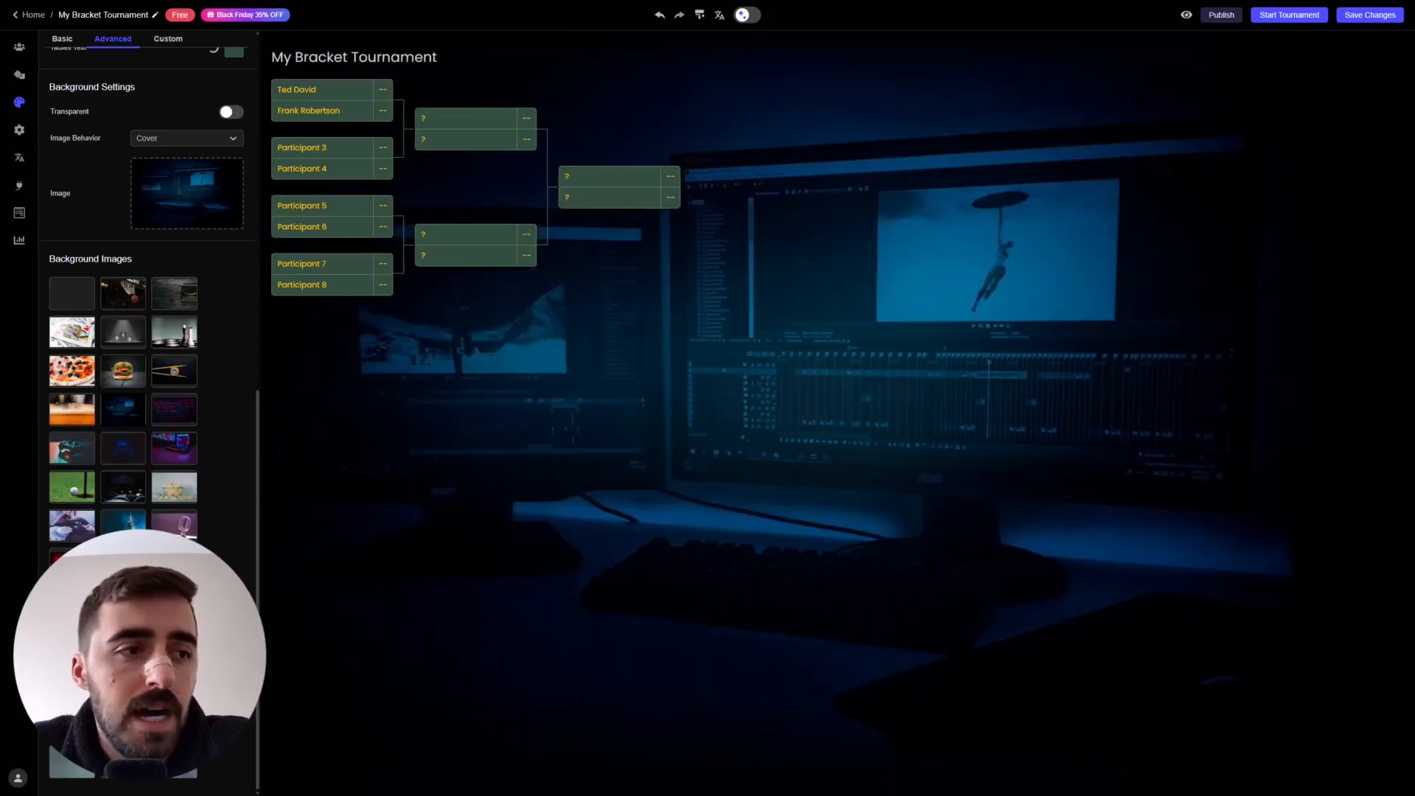
click(174, 603)
click(124, 642)
click(174, 642)
click(174, 681)
click(123, 681)
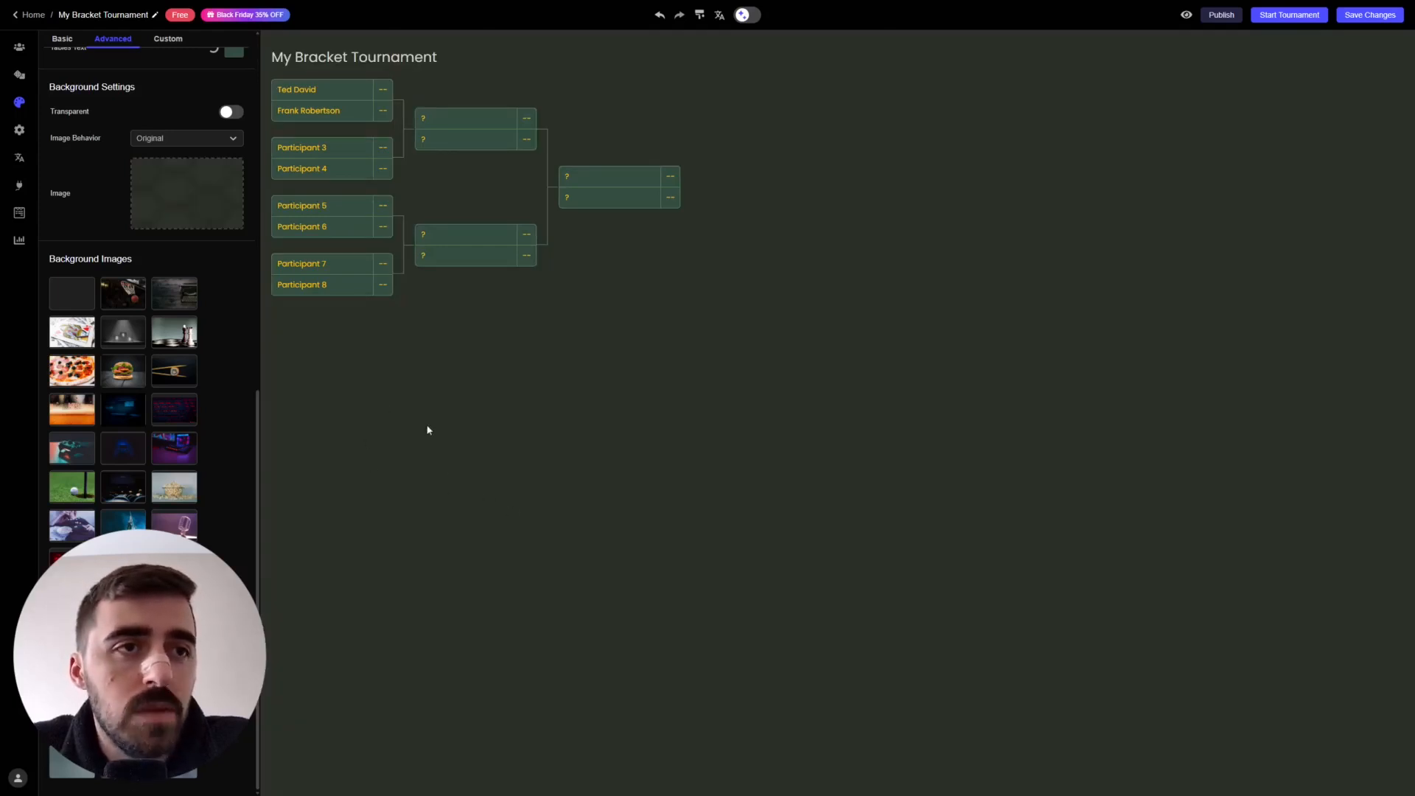
Examine the custom styling options for the bracket elements, including the border settings for Match Location
click(163, 41)
scroll(160, 286, up, 2)
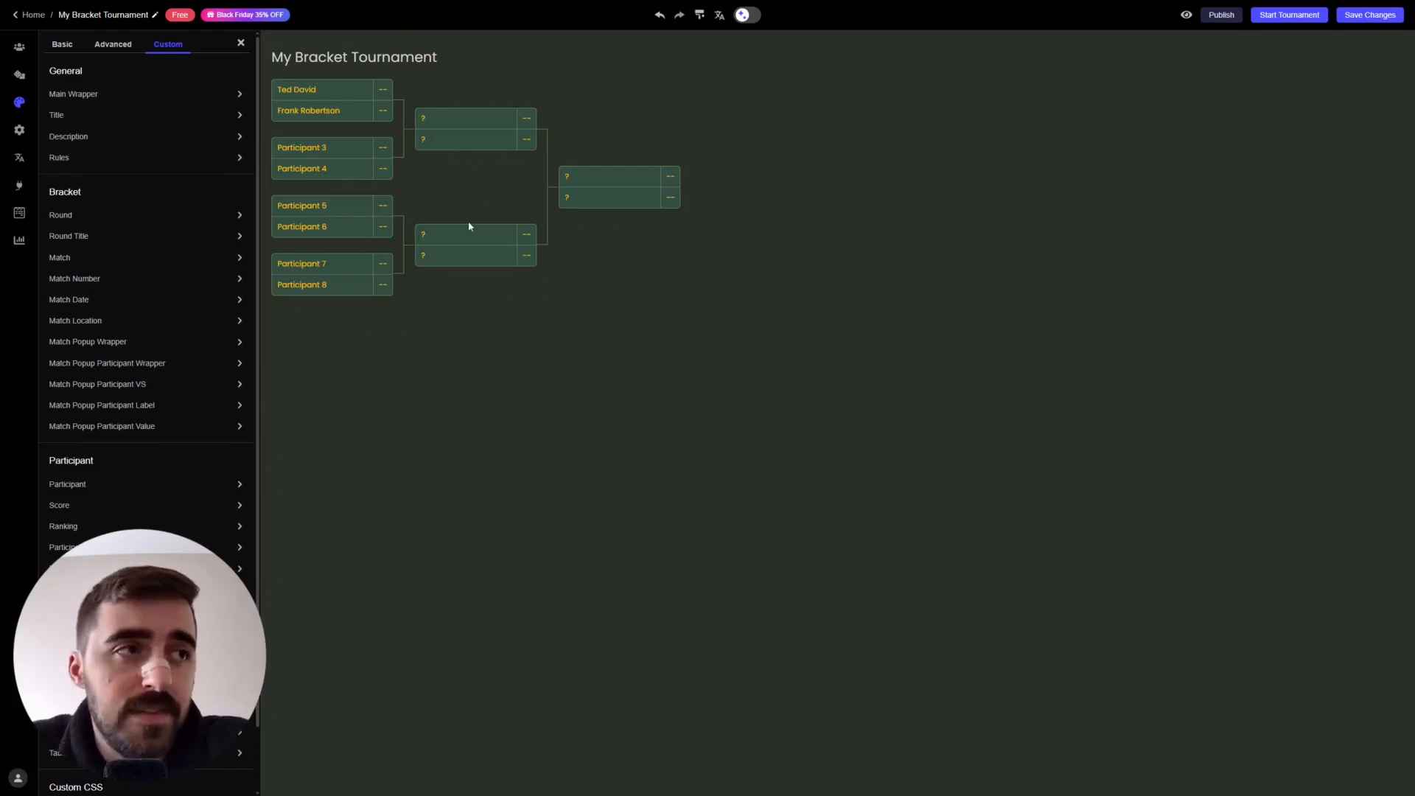
click(240, 323)
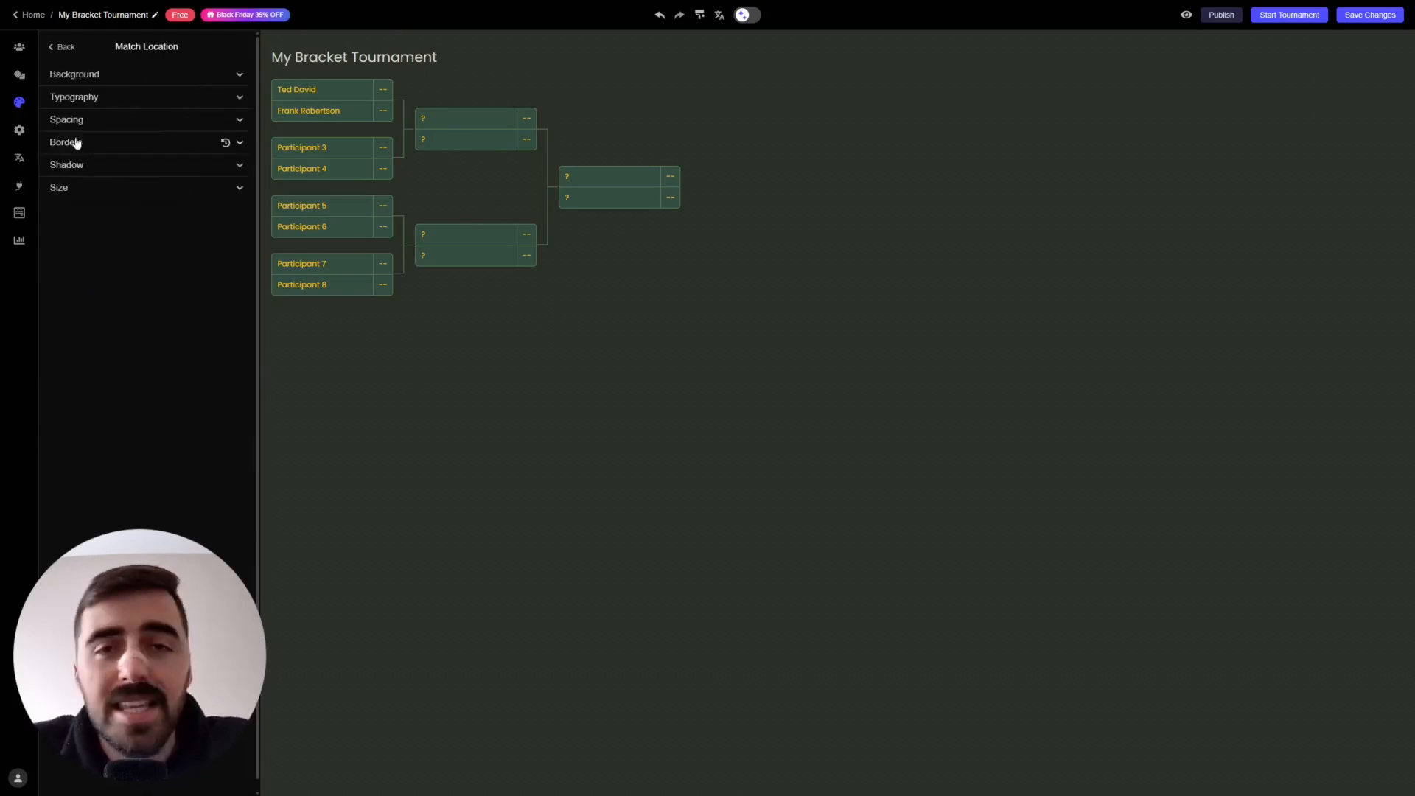
click(233, 142)
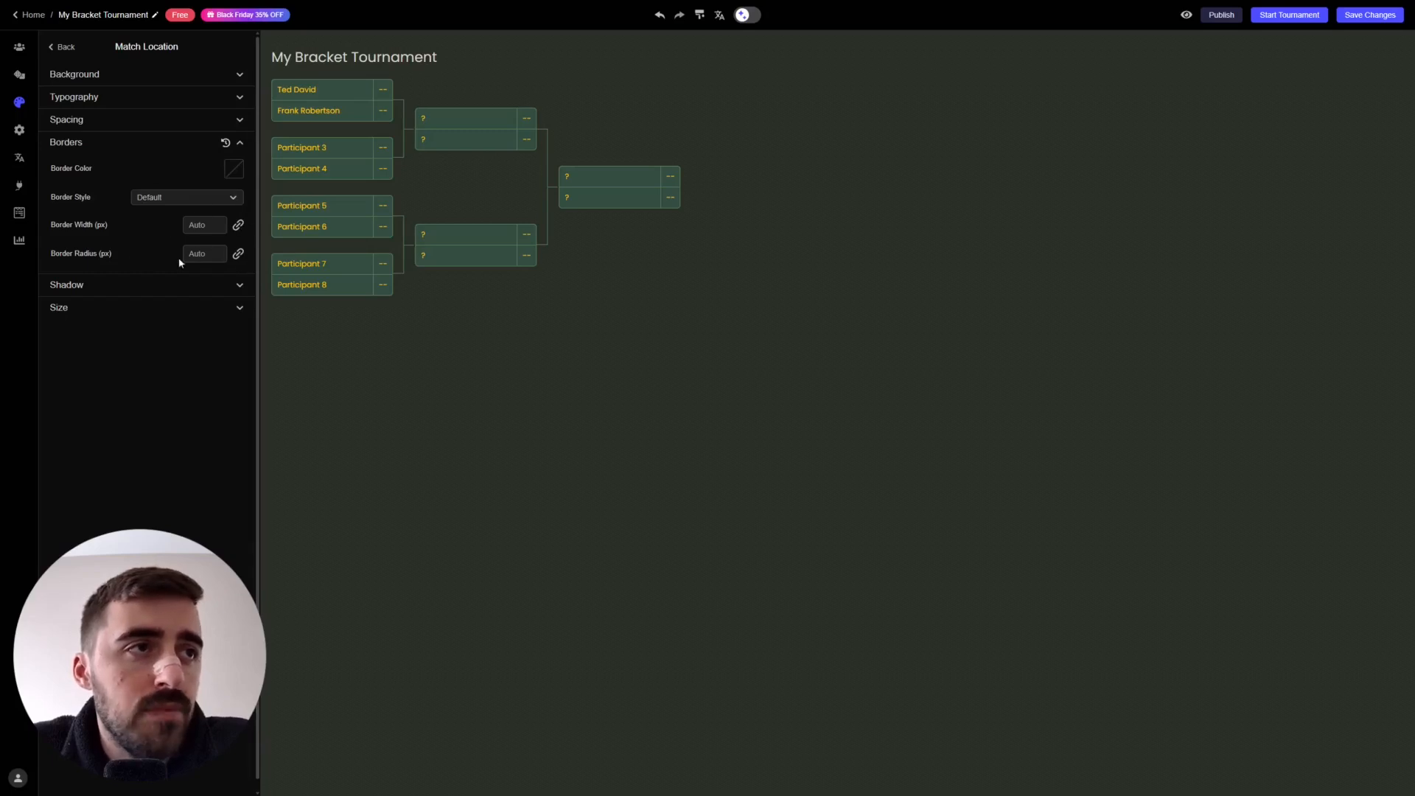
click(238, 149)
click(63, 48)
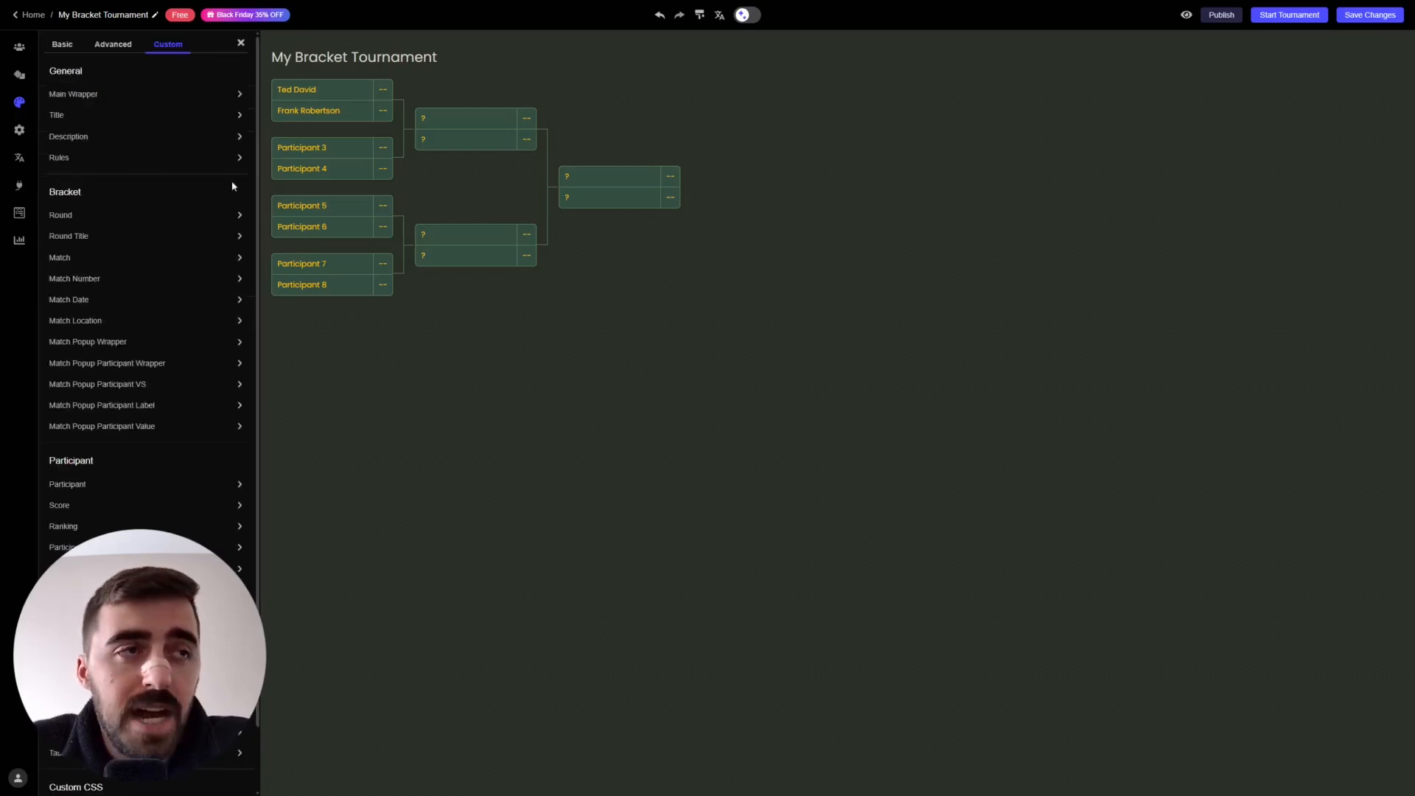
scroll(241, 393, down, 1)
scroll(232, 383, up, 1)
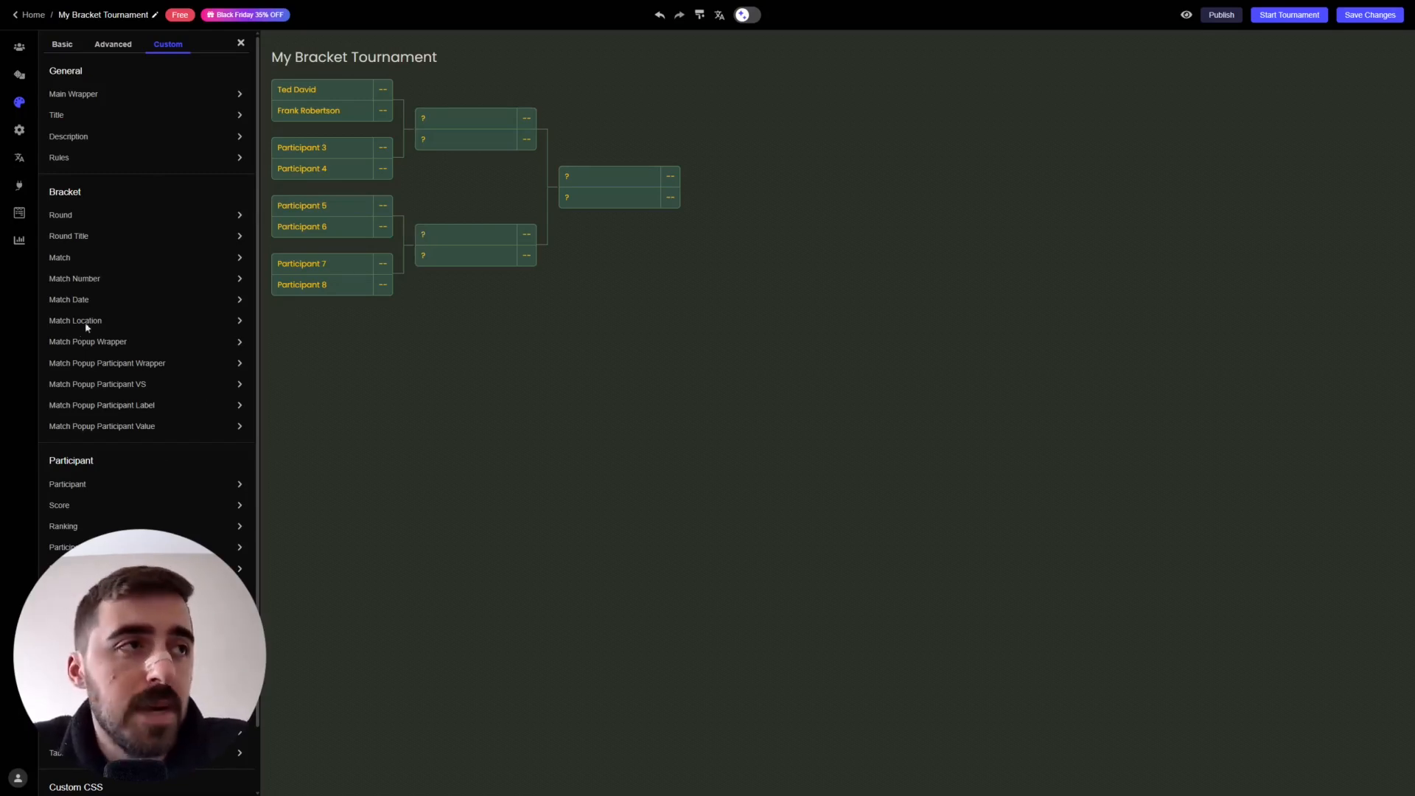
scroll(188, 457, down, 1)
scroll(186, 498, up, 1)
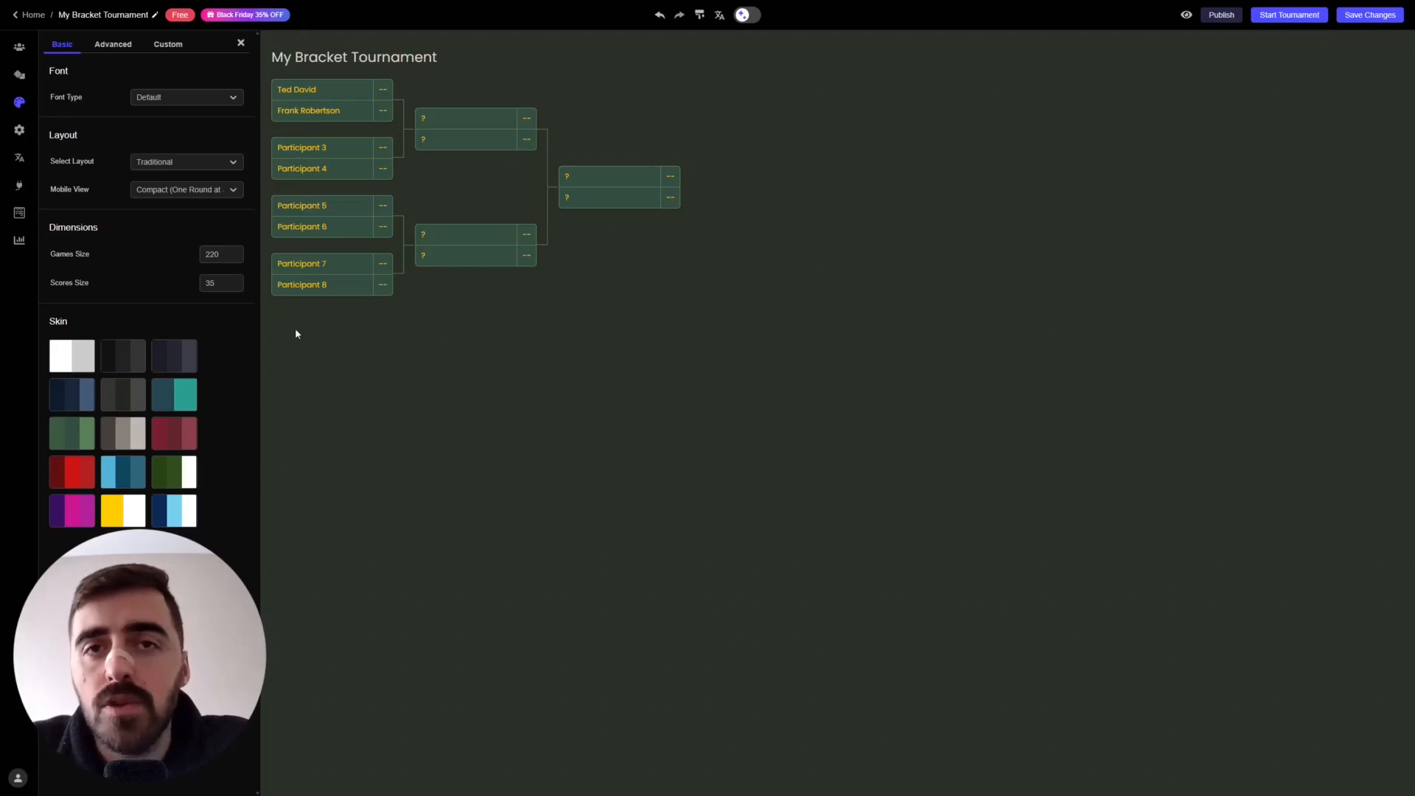
Open the bracket settings and review the general options for type, title, description and rules, down to the Features section
click(18, 132)
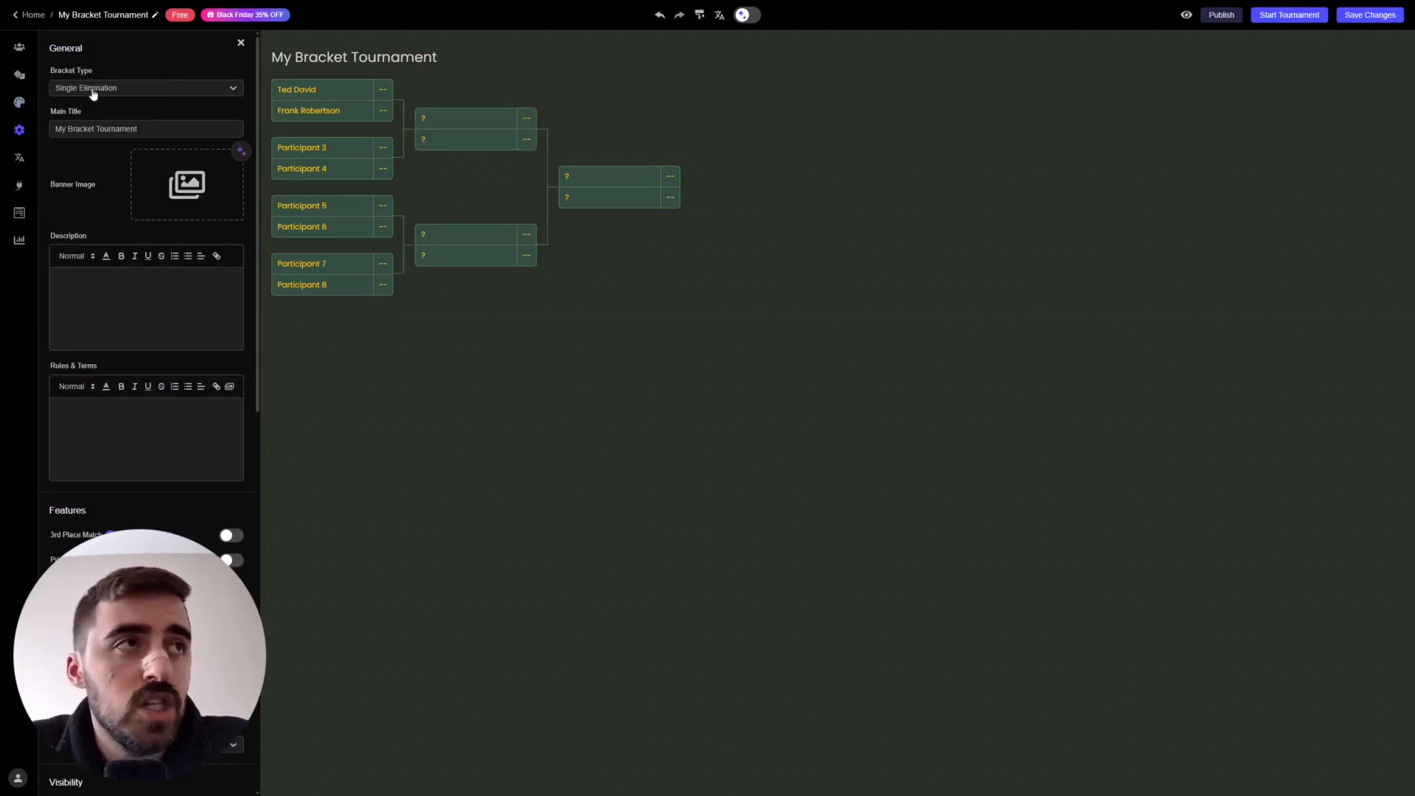
drag(267, 62, 427, 54)
click(429, 55)
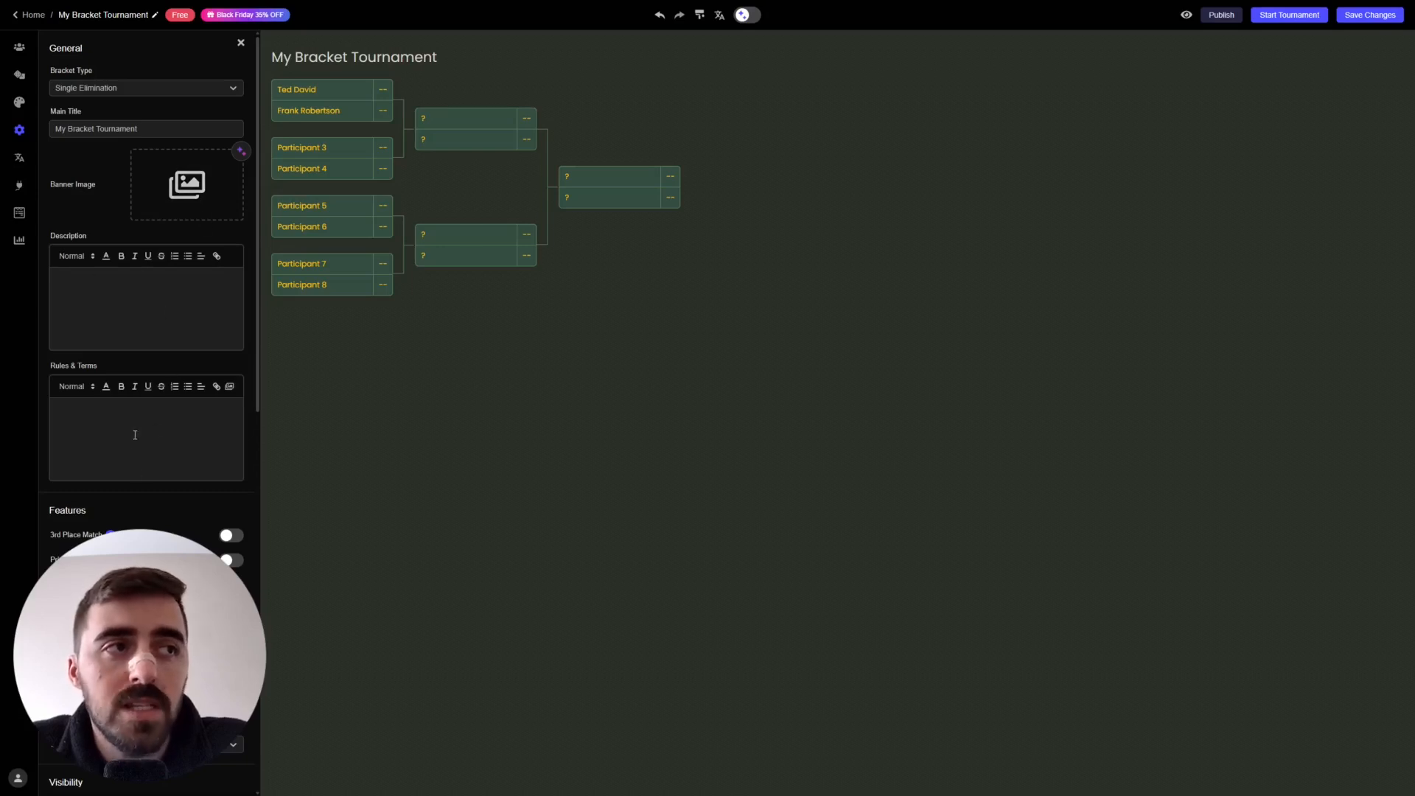
drag(263, 223, 262, 363)
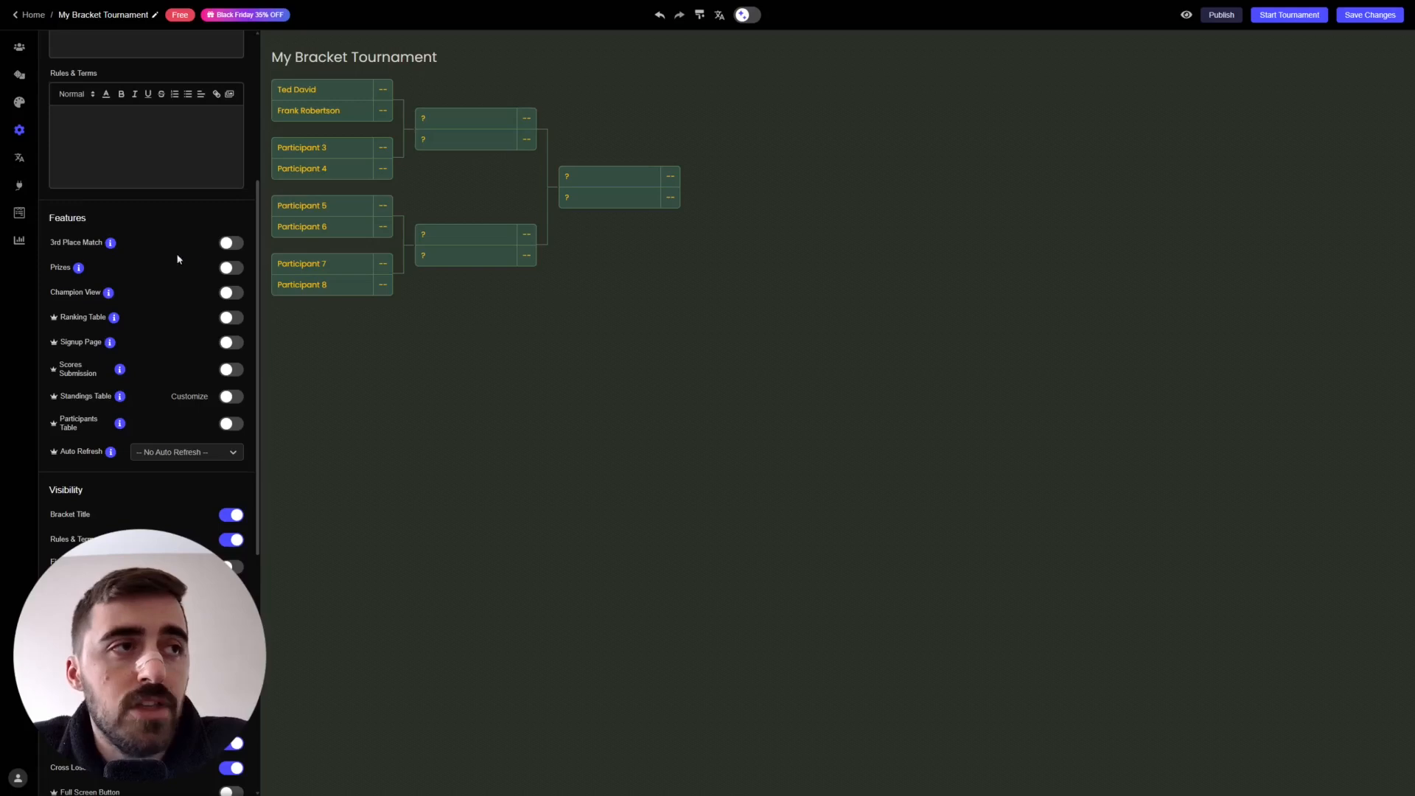
Try out the 3rd Place Match and Prizes features, view the Prizes page, and switch both features off again
click(226, 247)
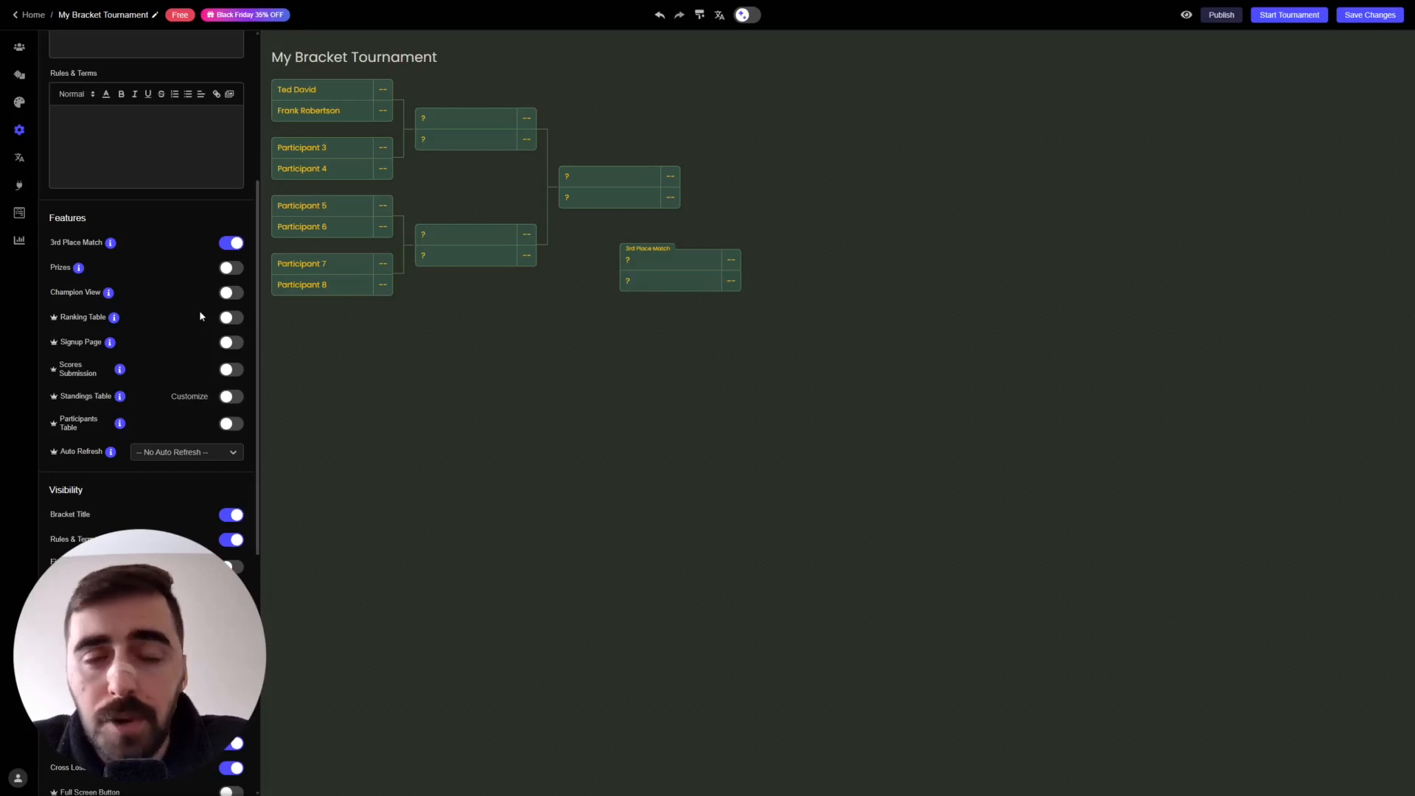
click(230, 273)
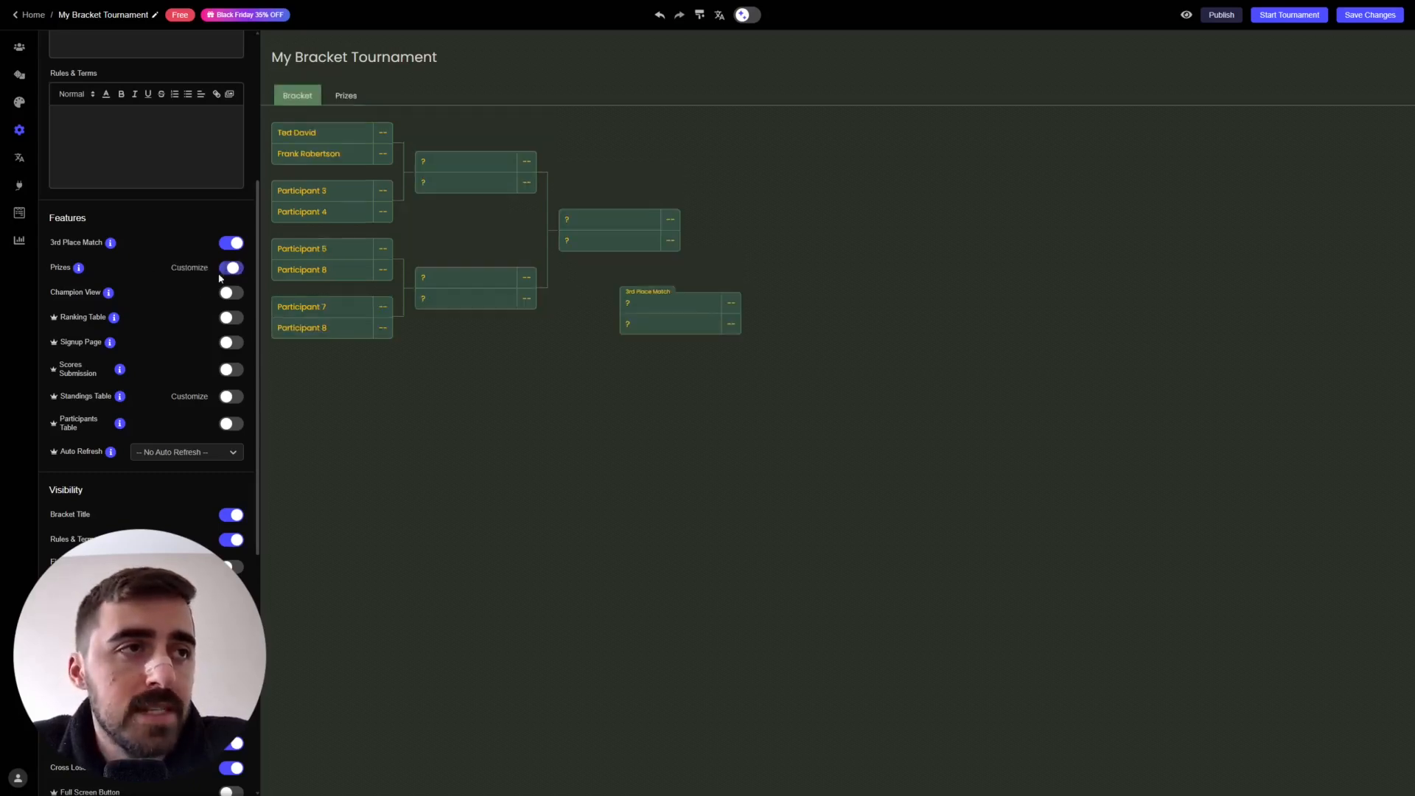
click(344, 102)
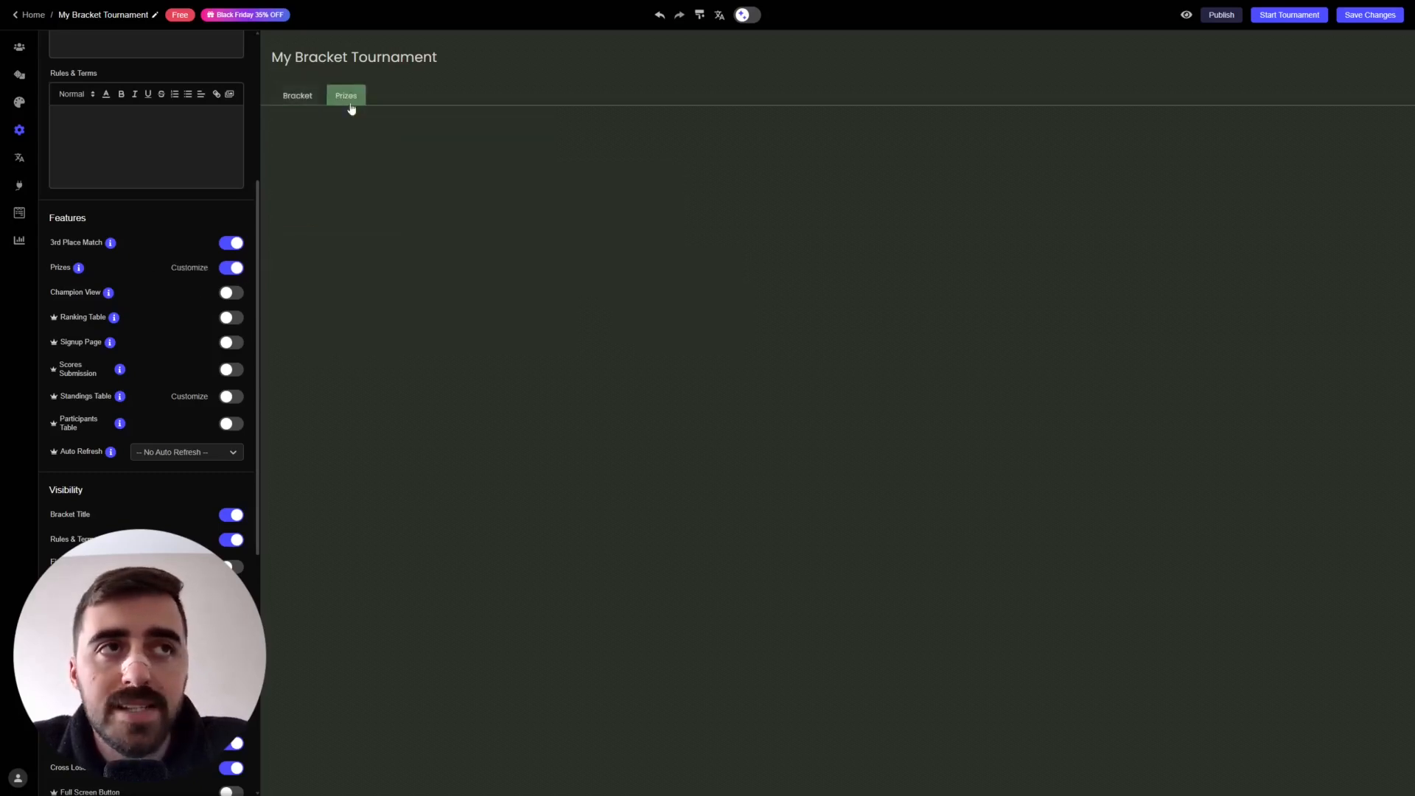
click(312, 98)
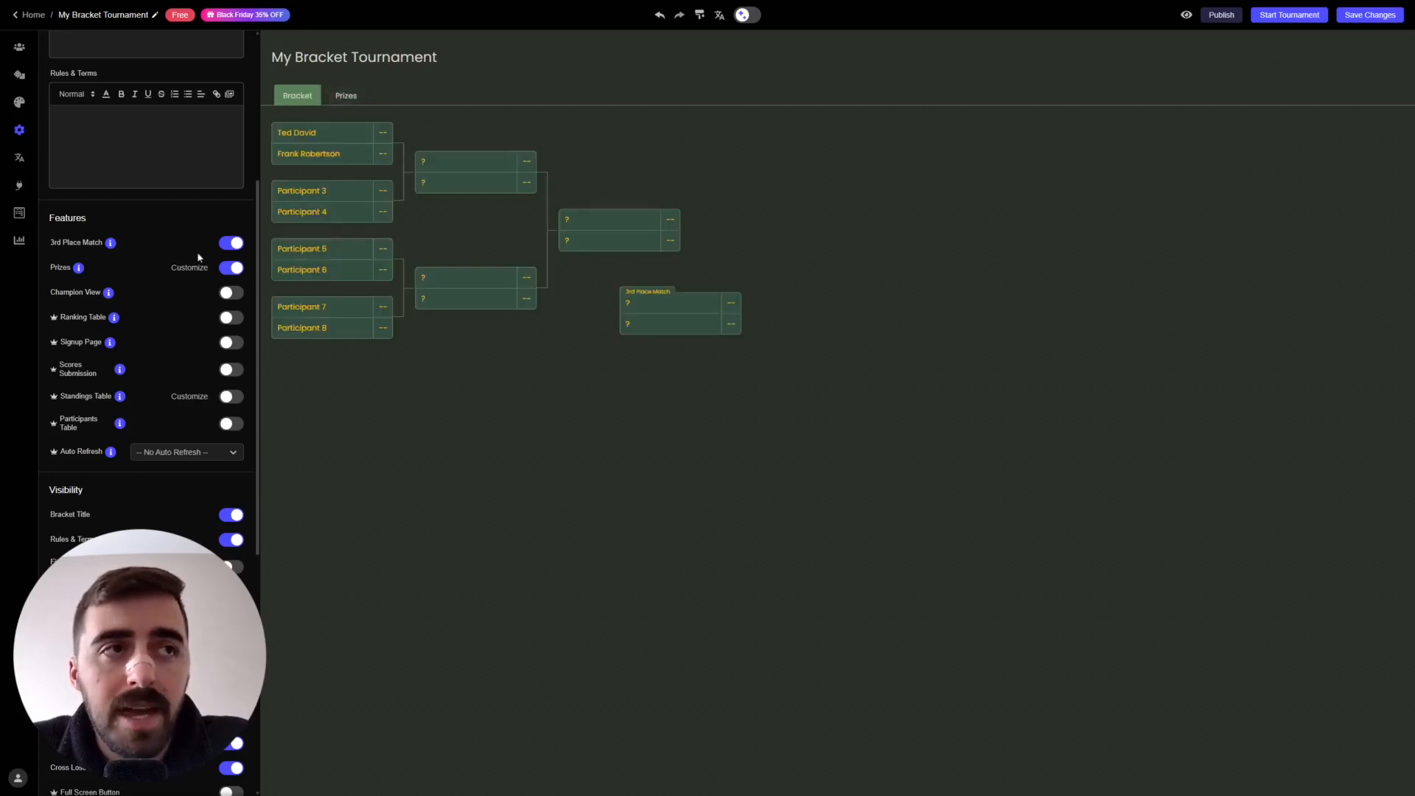
click(231, 242)
click(230, 267)
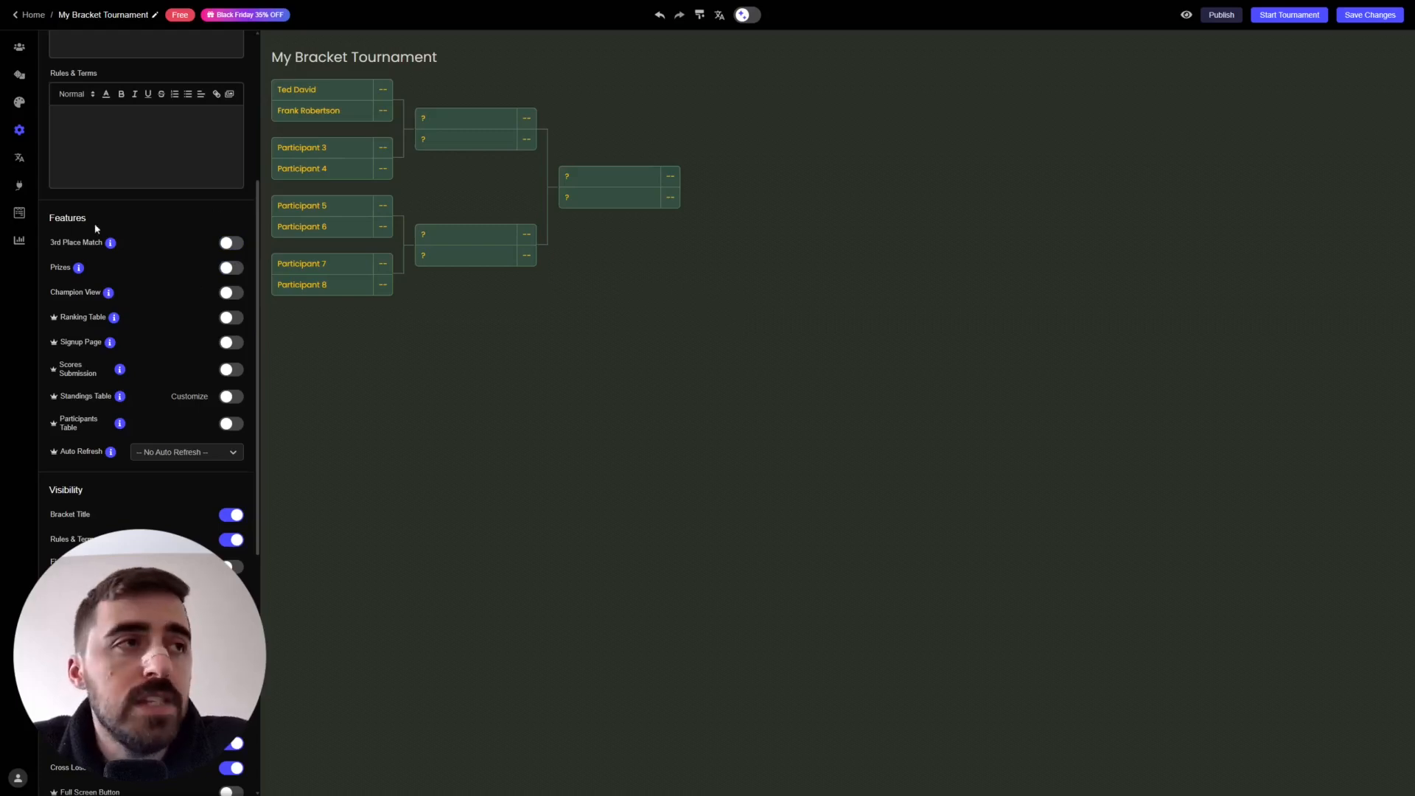
Hide the Bracket Title through the visibility settings
mouse_move(113, 248)
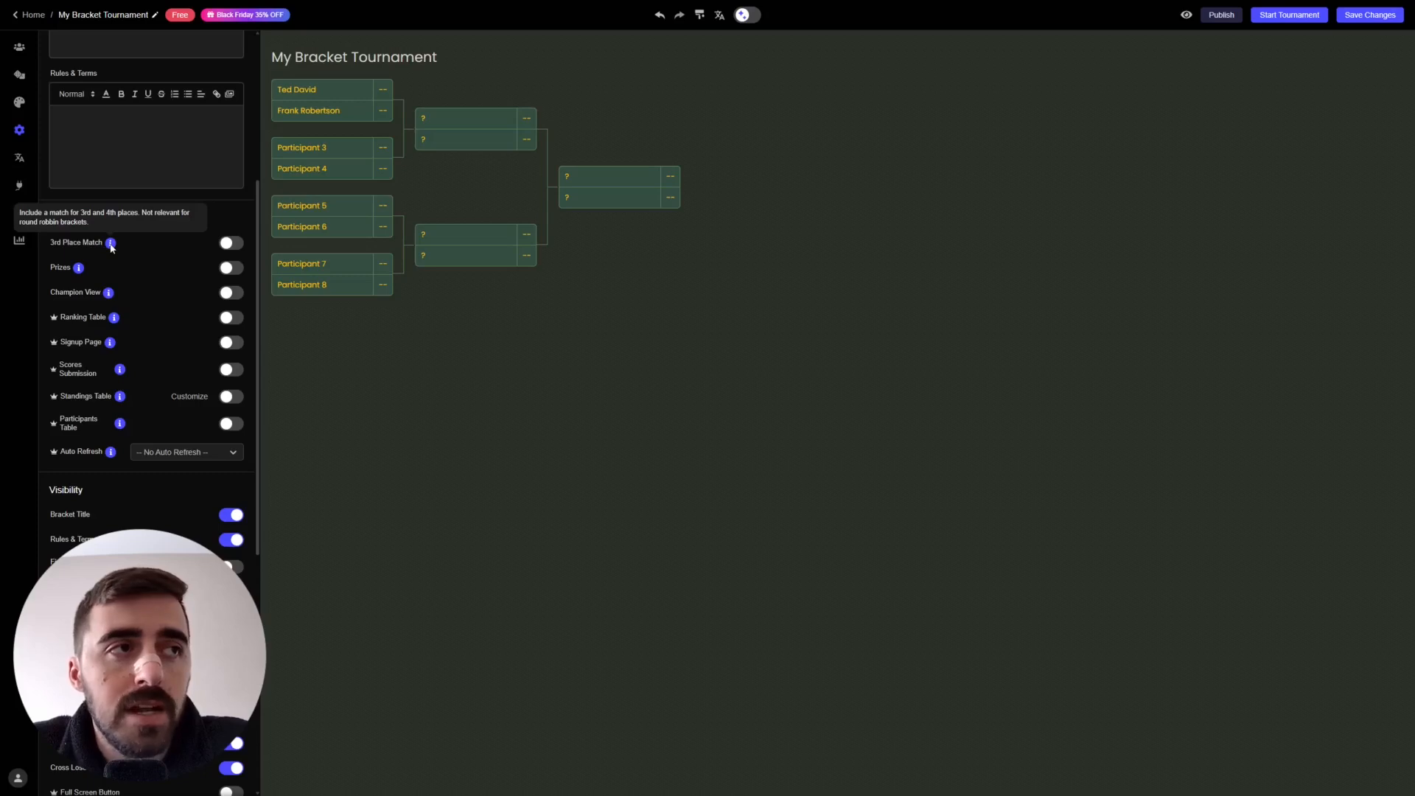
drag(258, 268, 269, 364)
scroll(56, 241, down, 1)
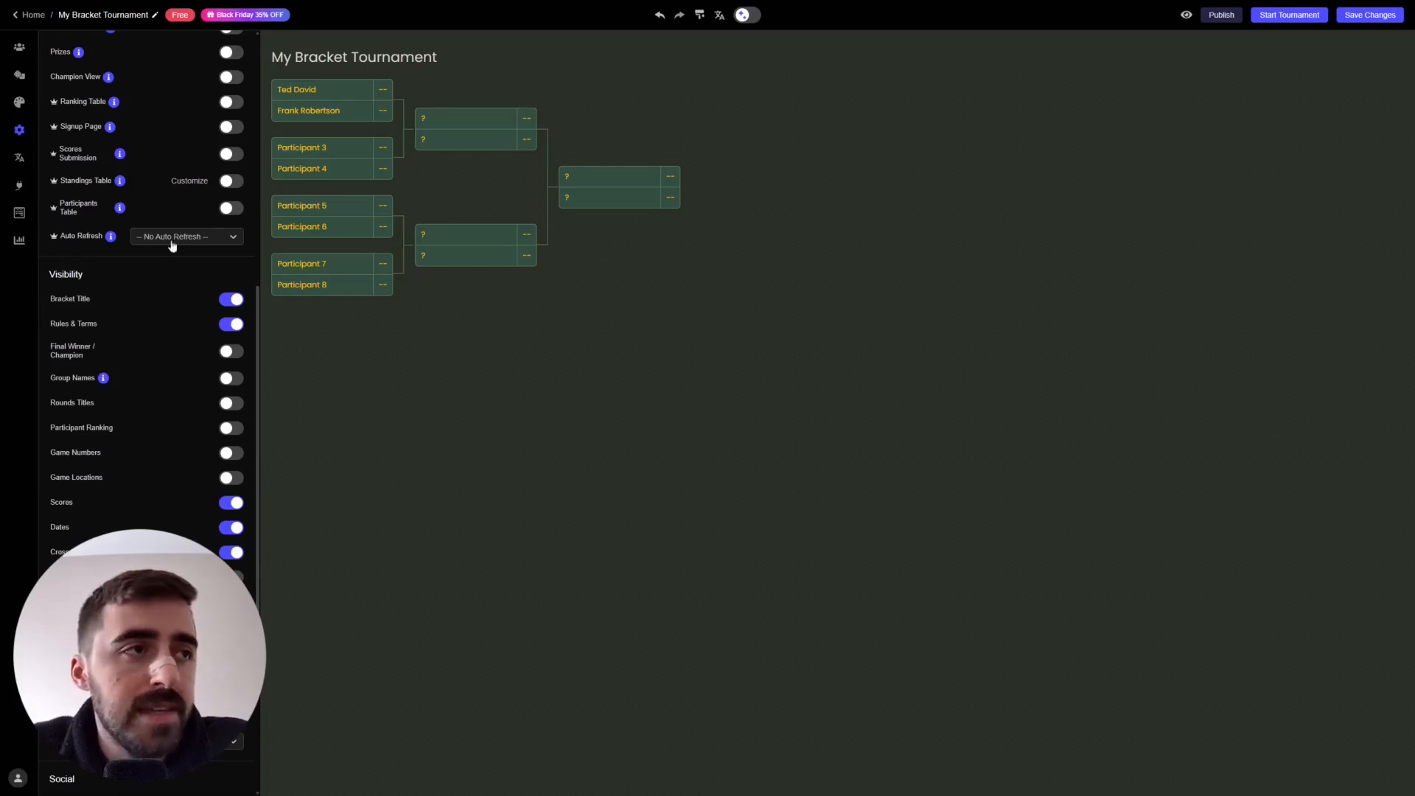
drag(269, 58, 454, 64)
click(171, 301)
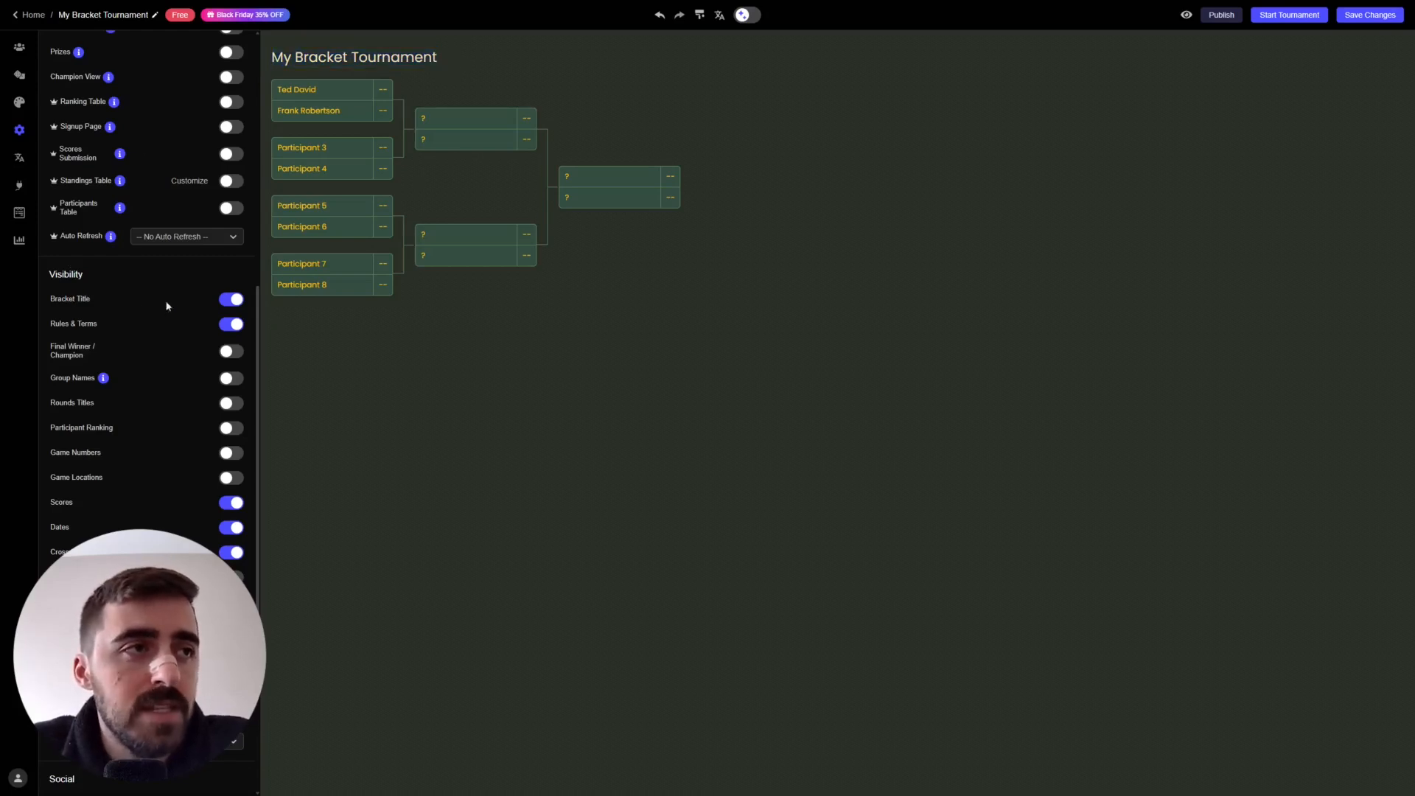
click(231, 303)
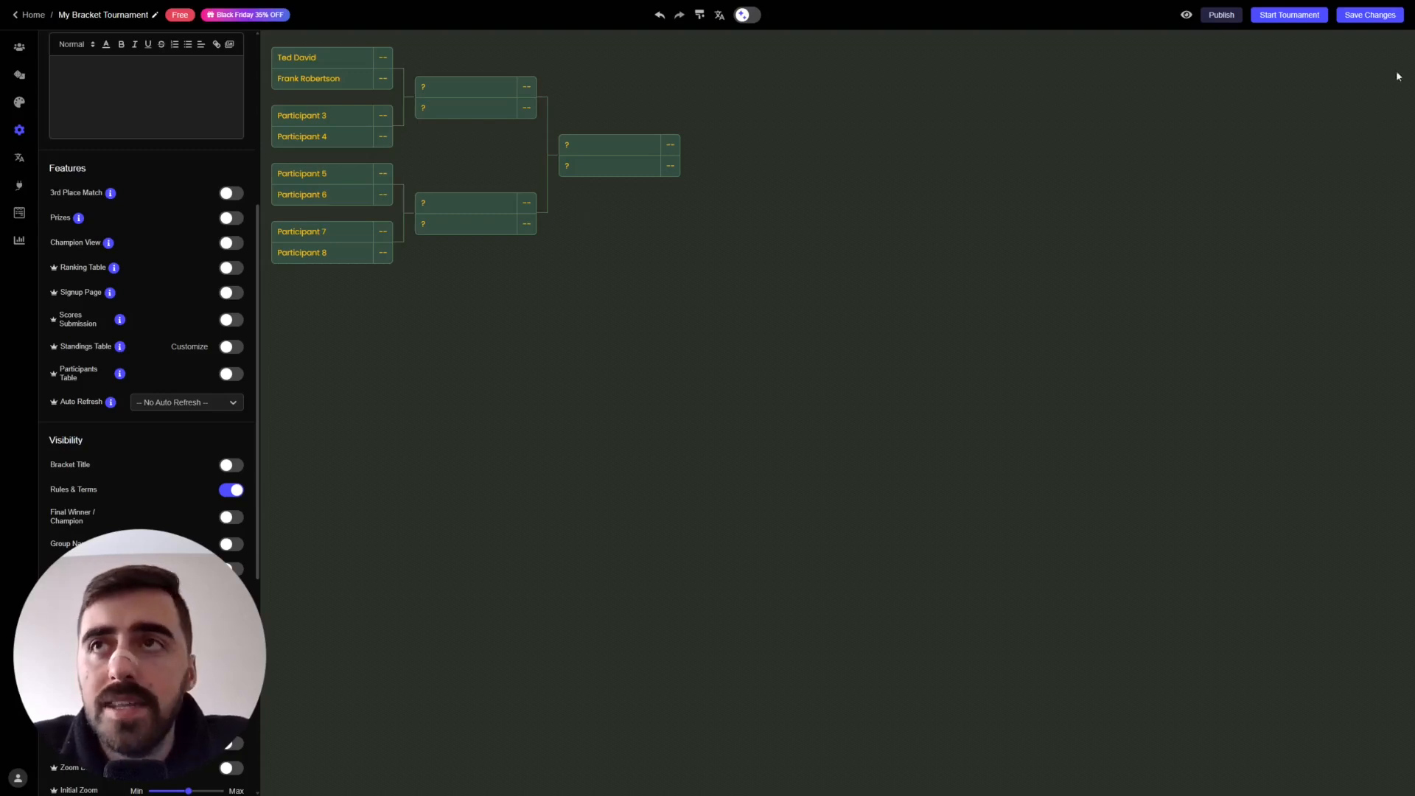
Save the bracket, assign it to My First Project, and dismiss the widget-ready dialog
click(1373, 20)
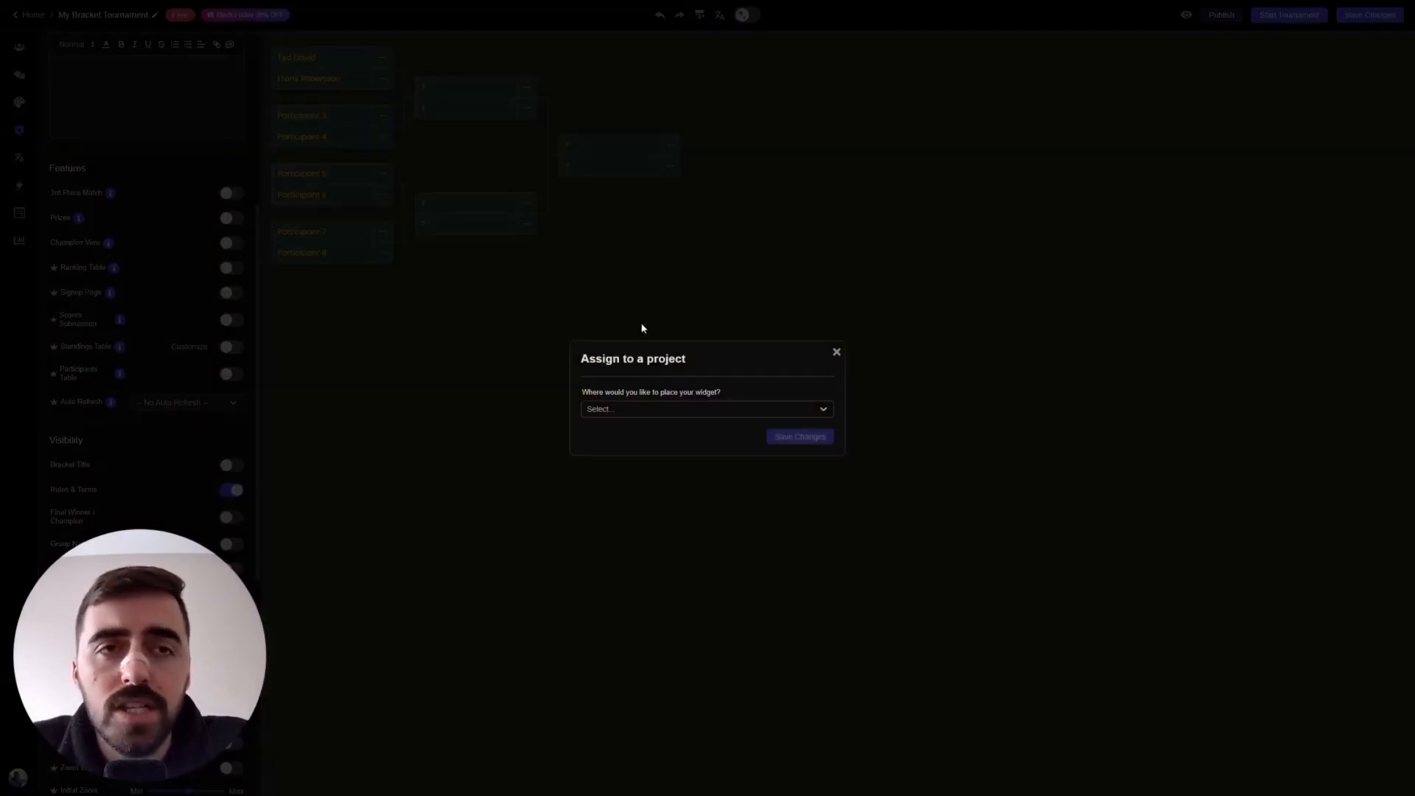
click(617, 407)
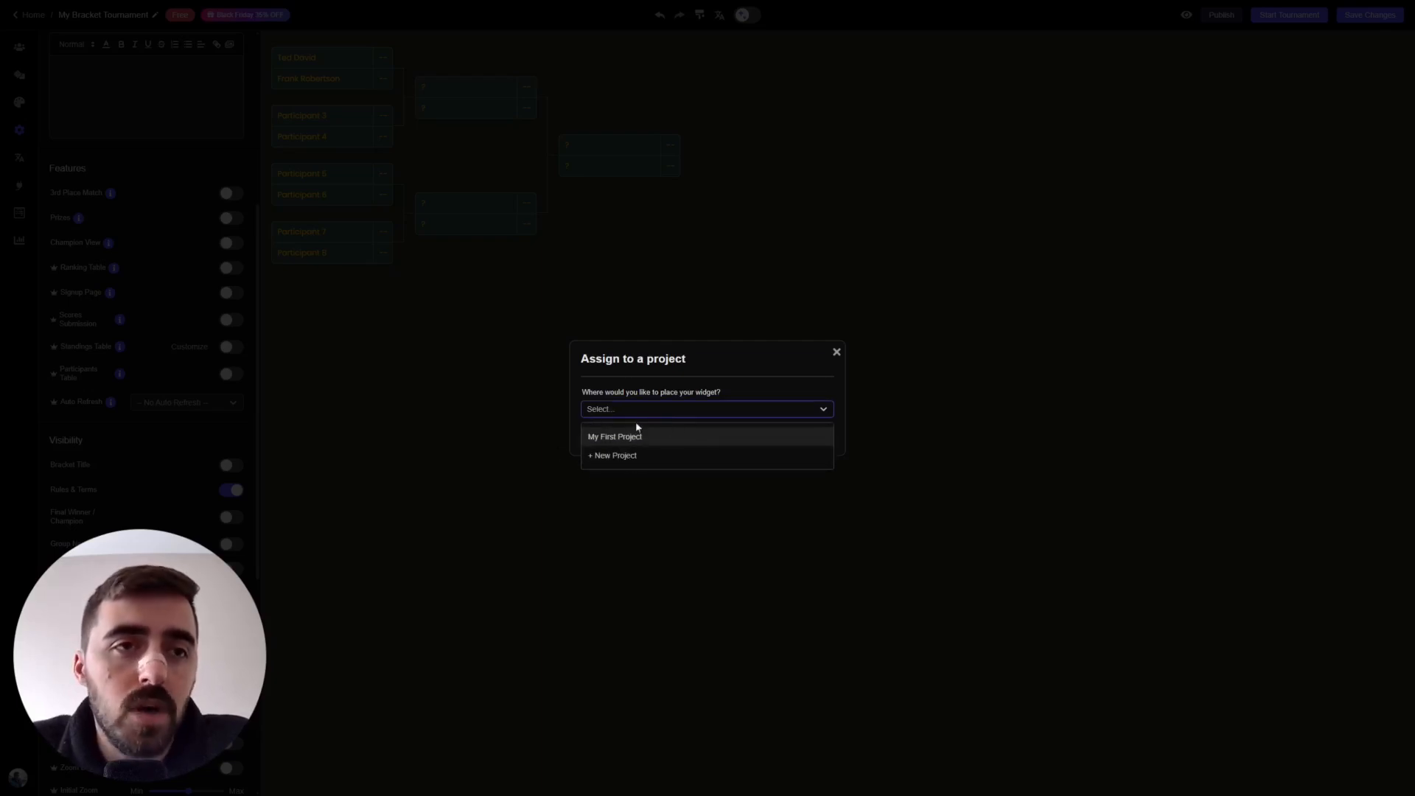
click(611, 438)
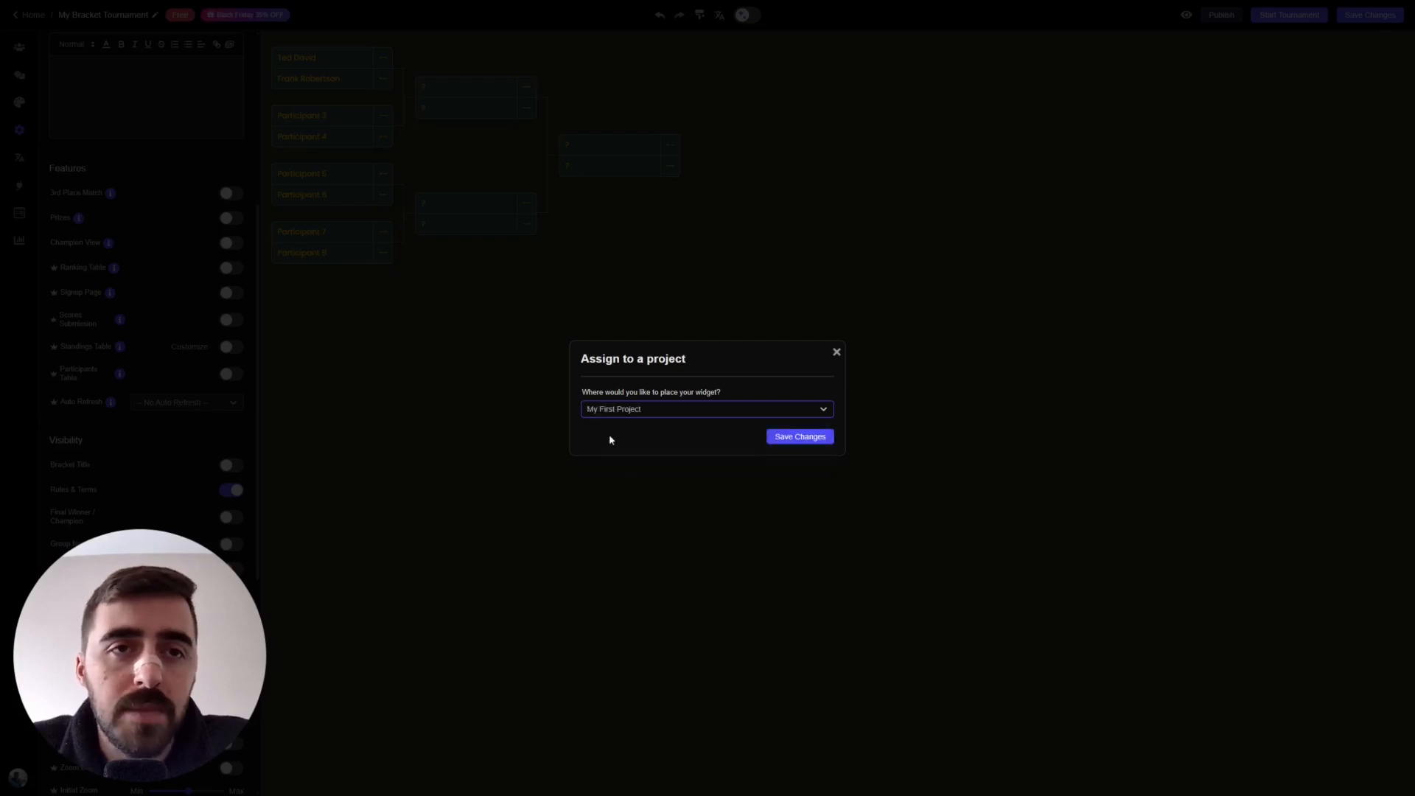
click(799, 437)
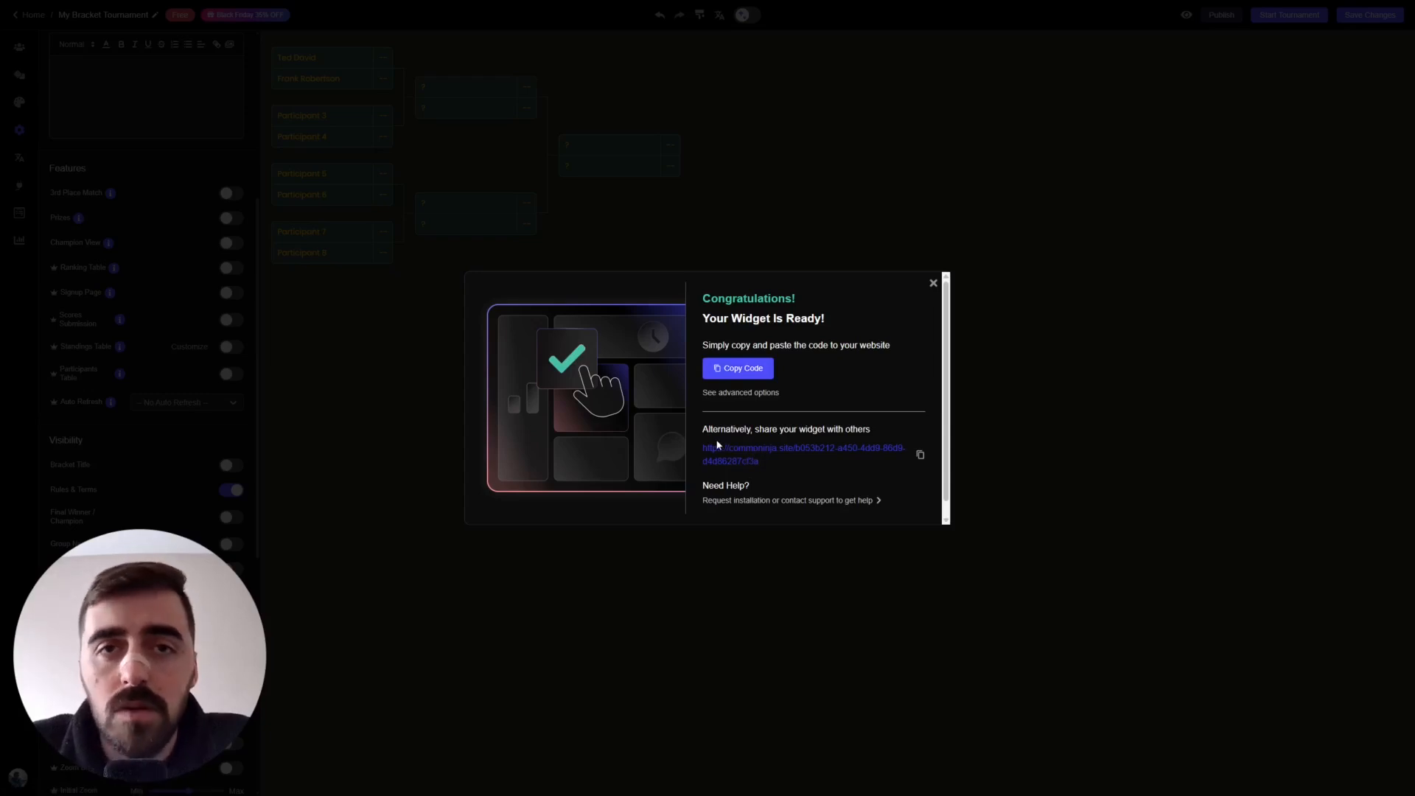
click(932, 284)
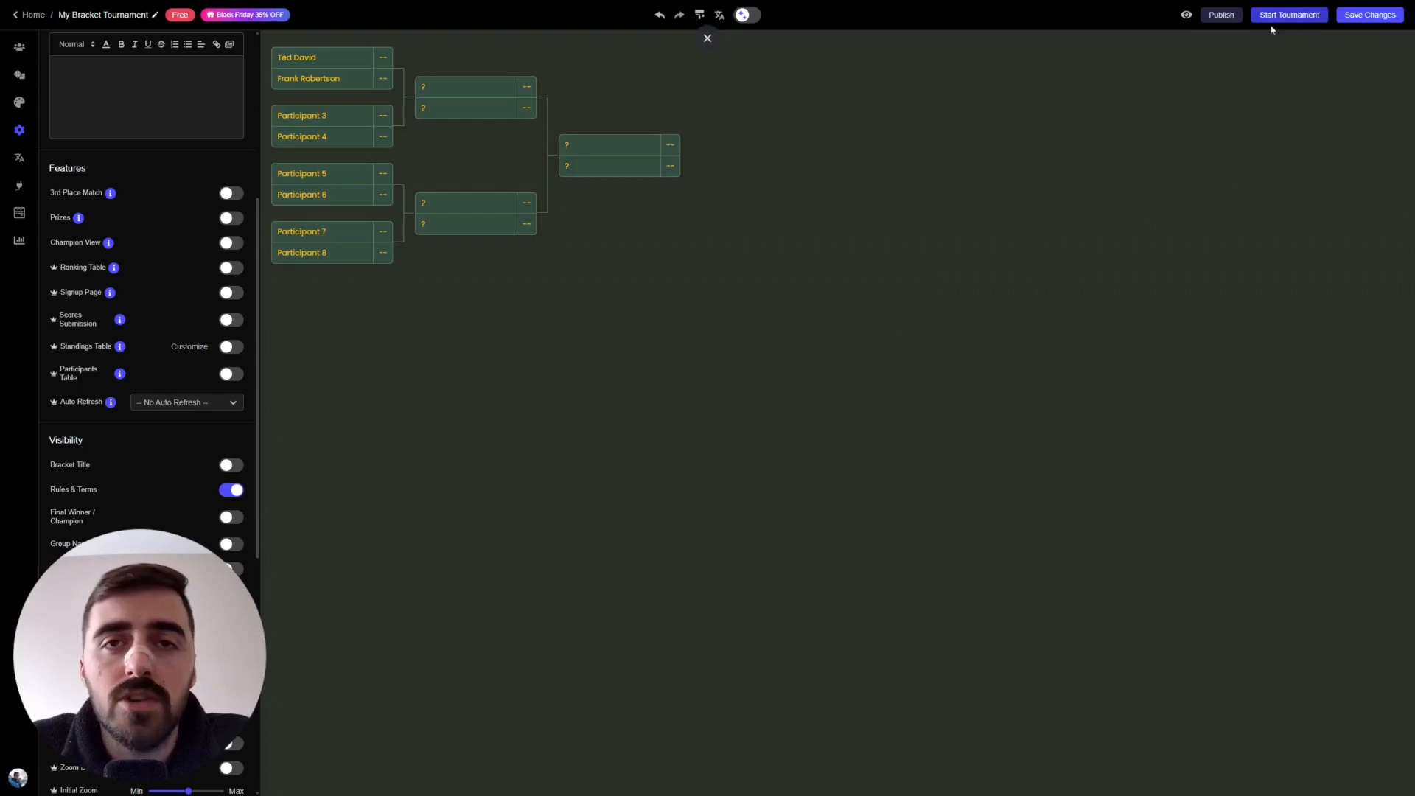
Start the tournament and confirm the start
click(1290, 16)
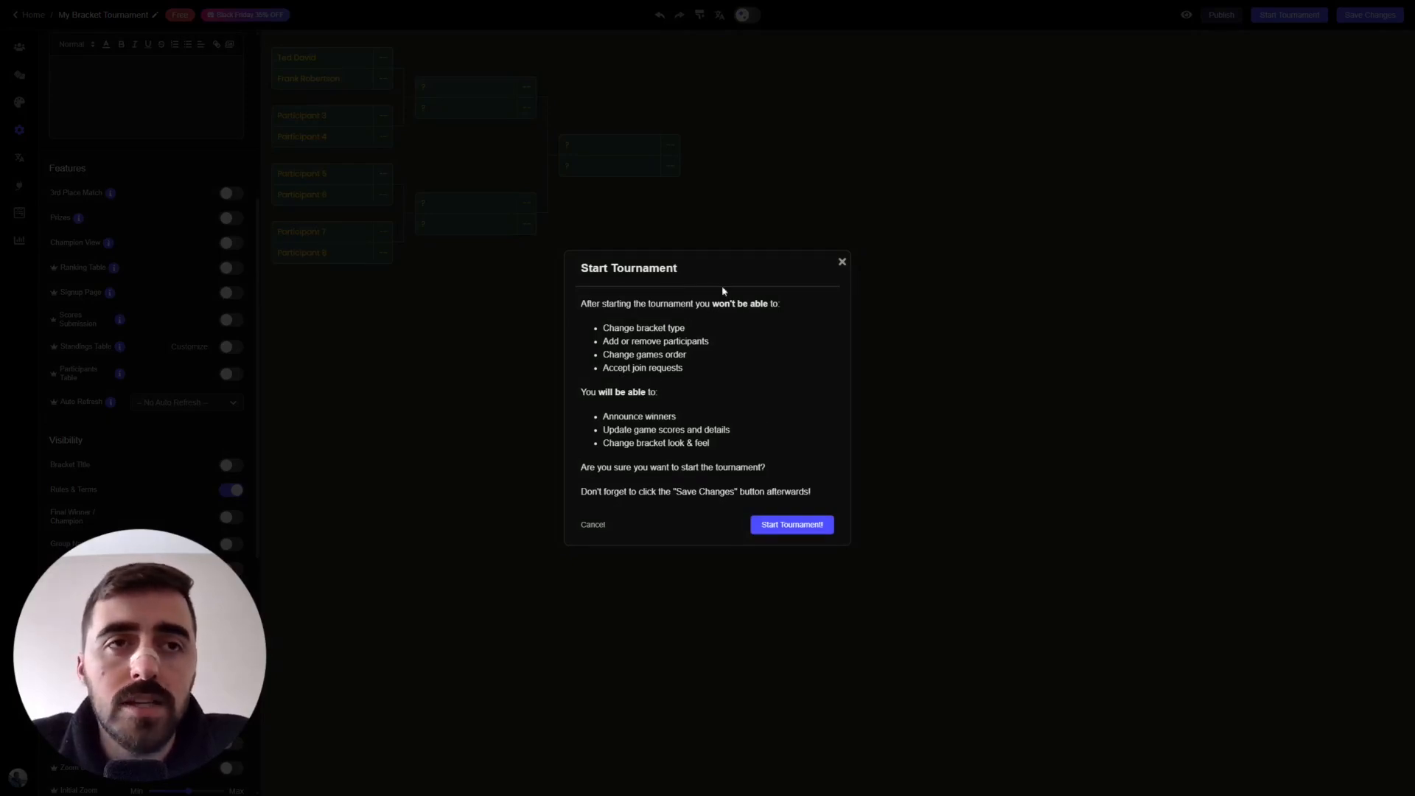
click(783, 527)
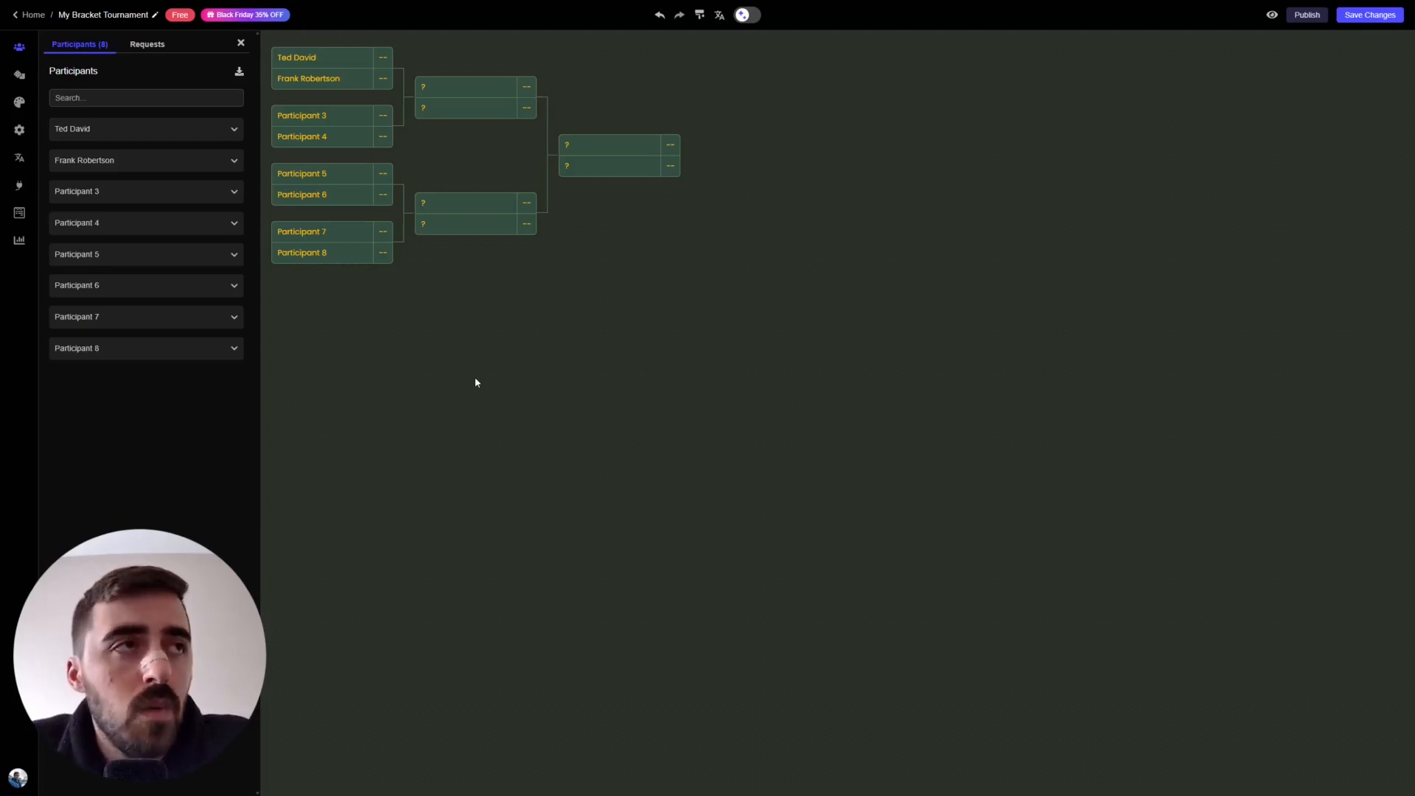
Set the first-listed participant as winner of quarterfinal Match 1 with a score of 5 to 2, and save the changes
click(19, 76)
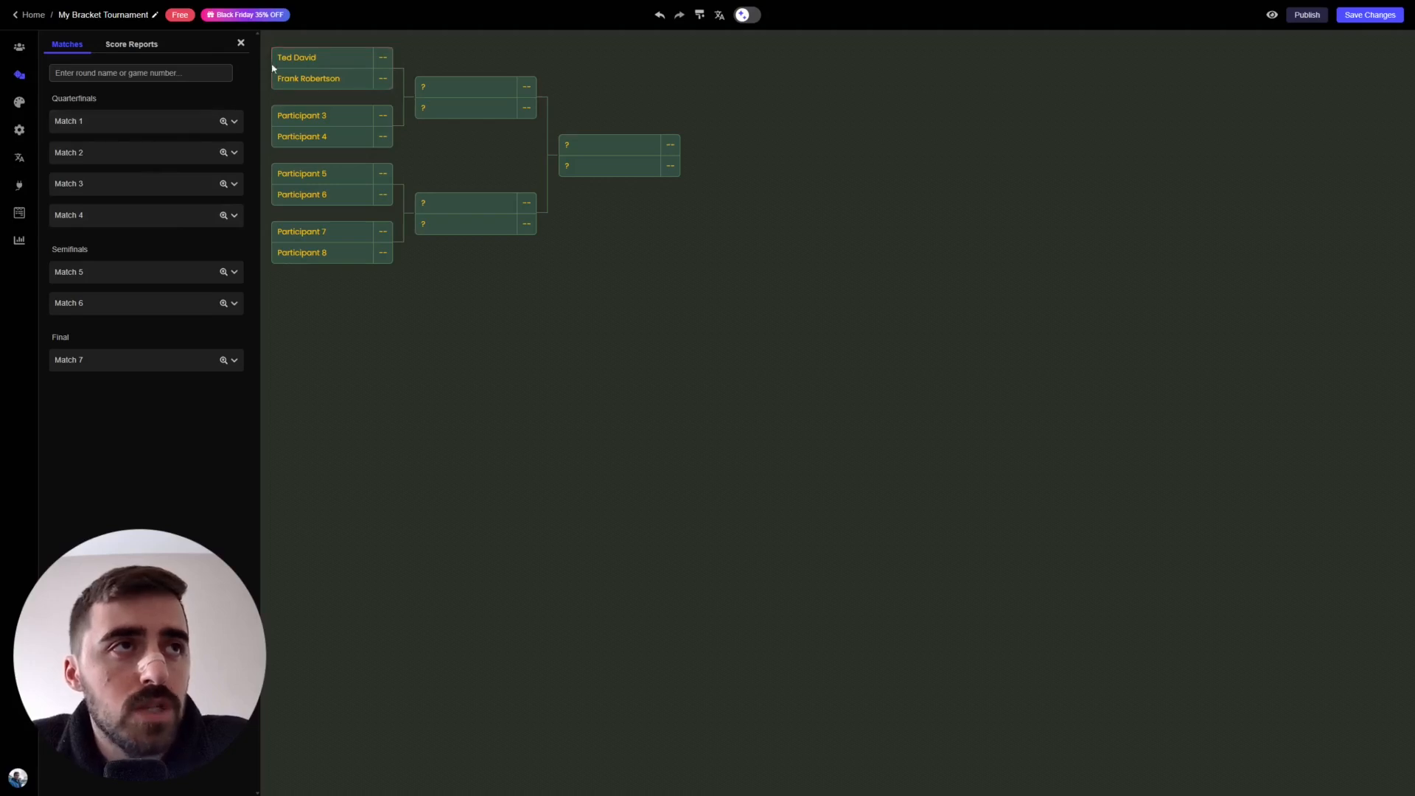
click(234, 122)
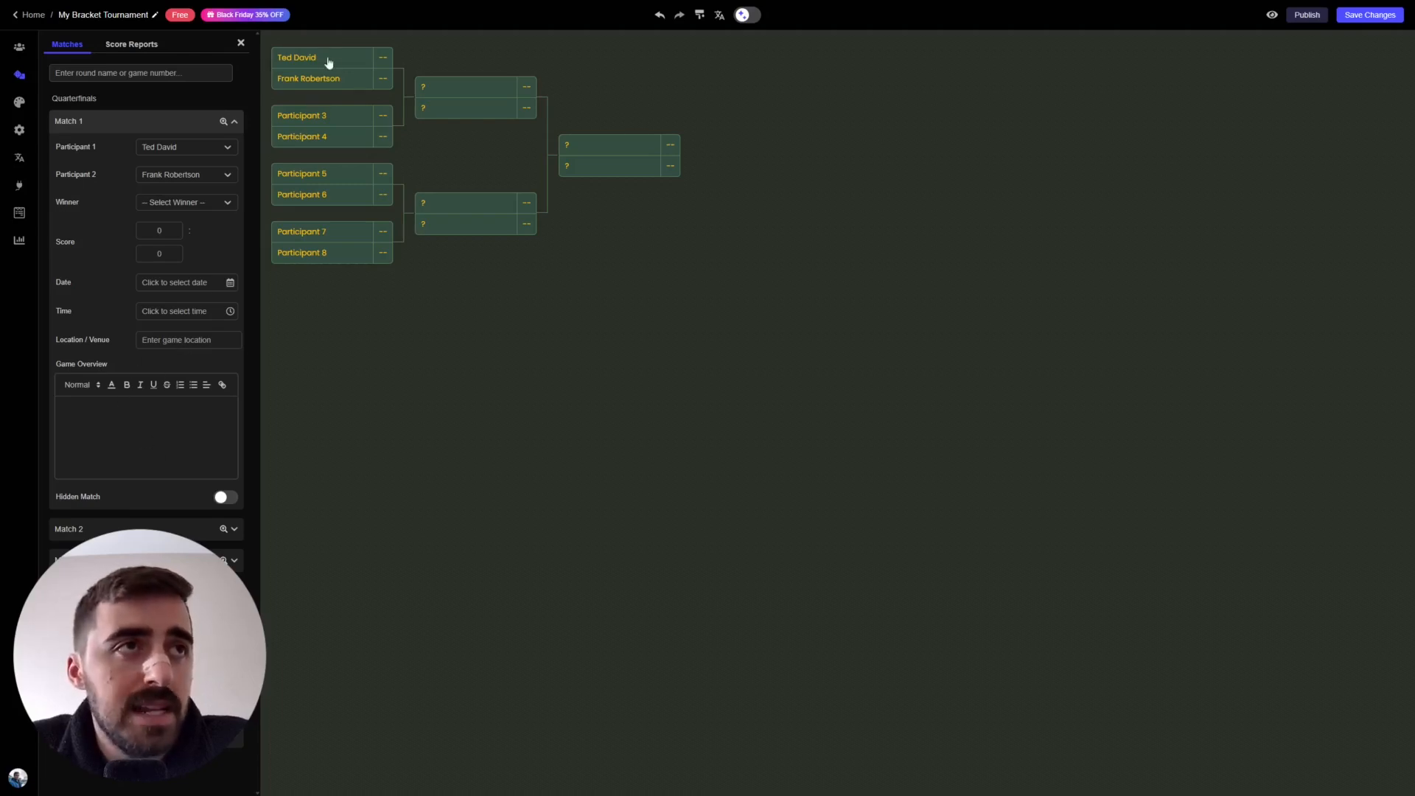
click(192, 204)
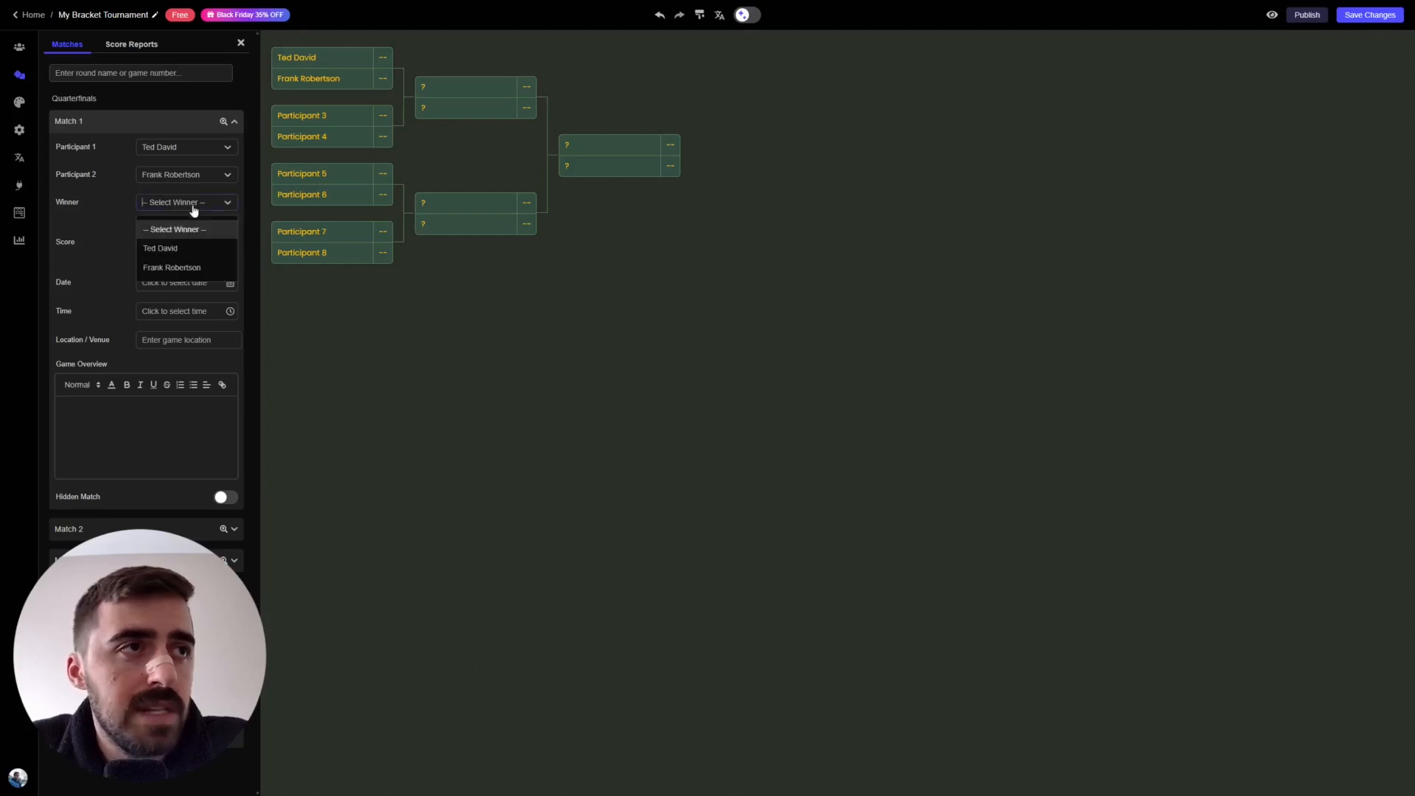
click(166, 245)
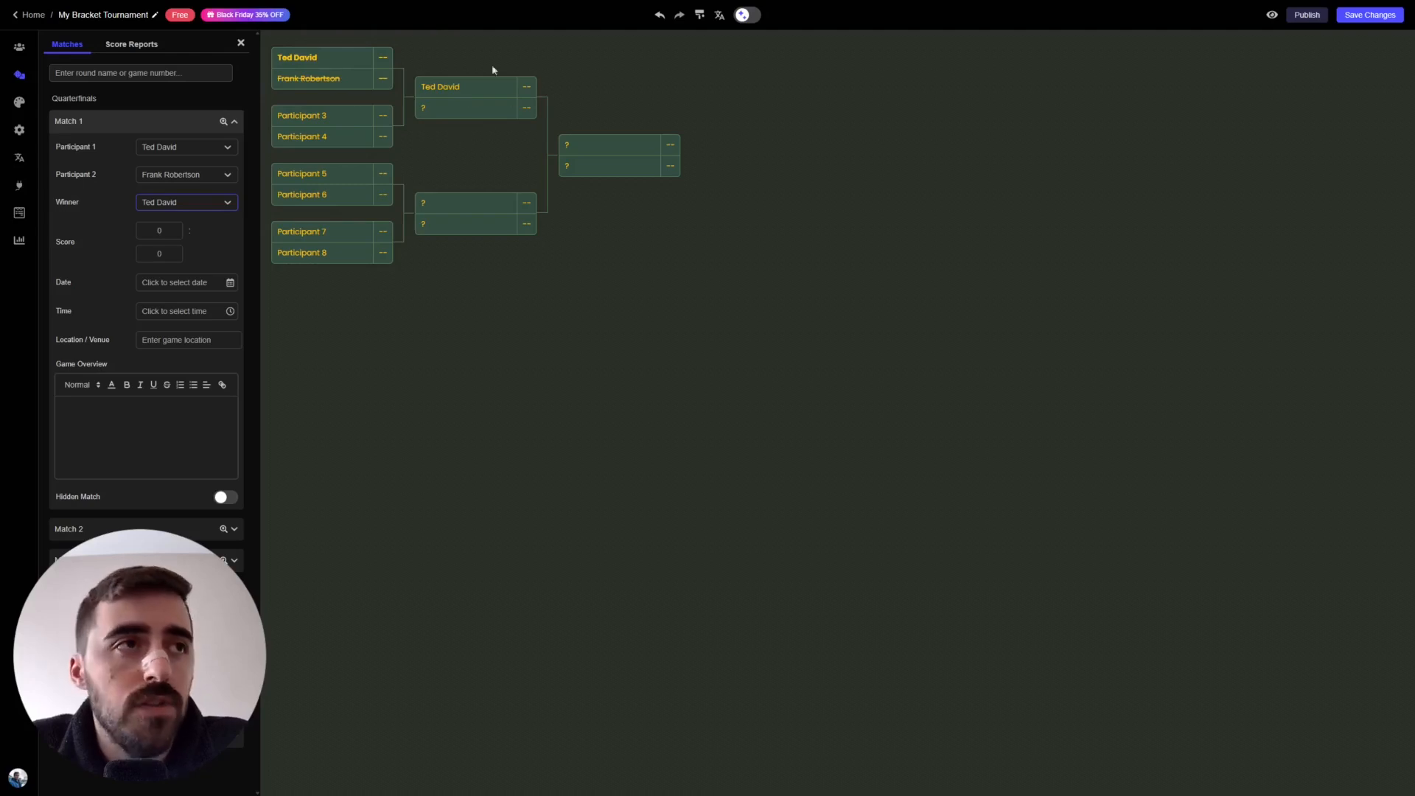
click(171, 254)
text(2)
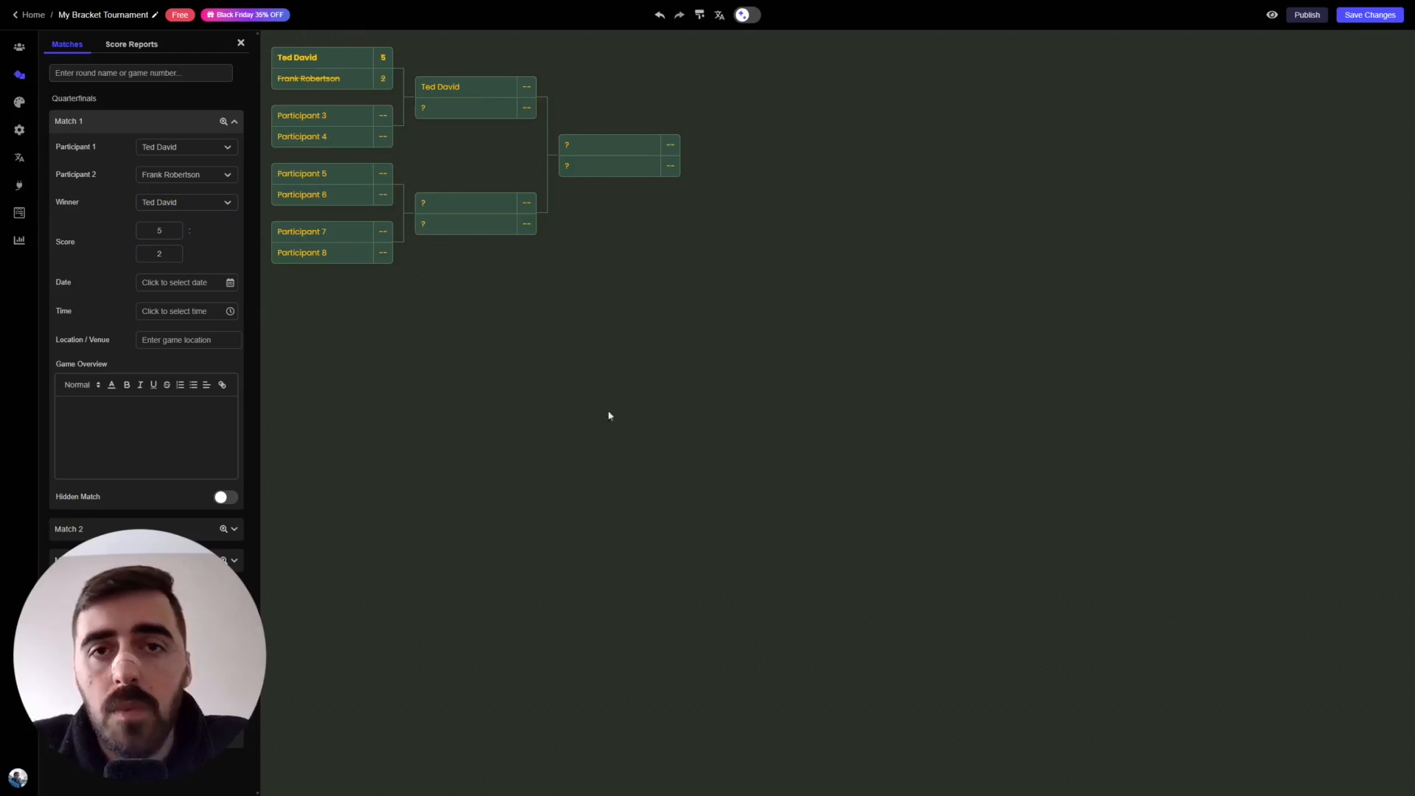
click(1371, 16)
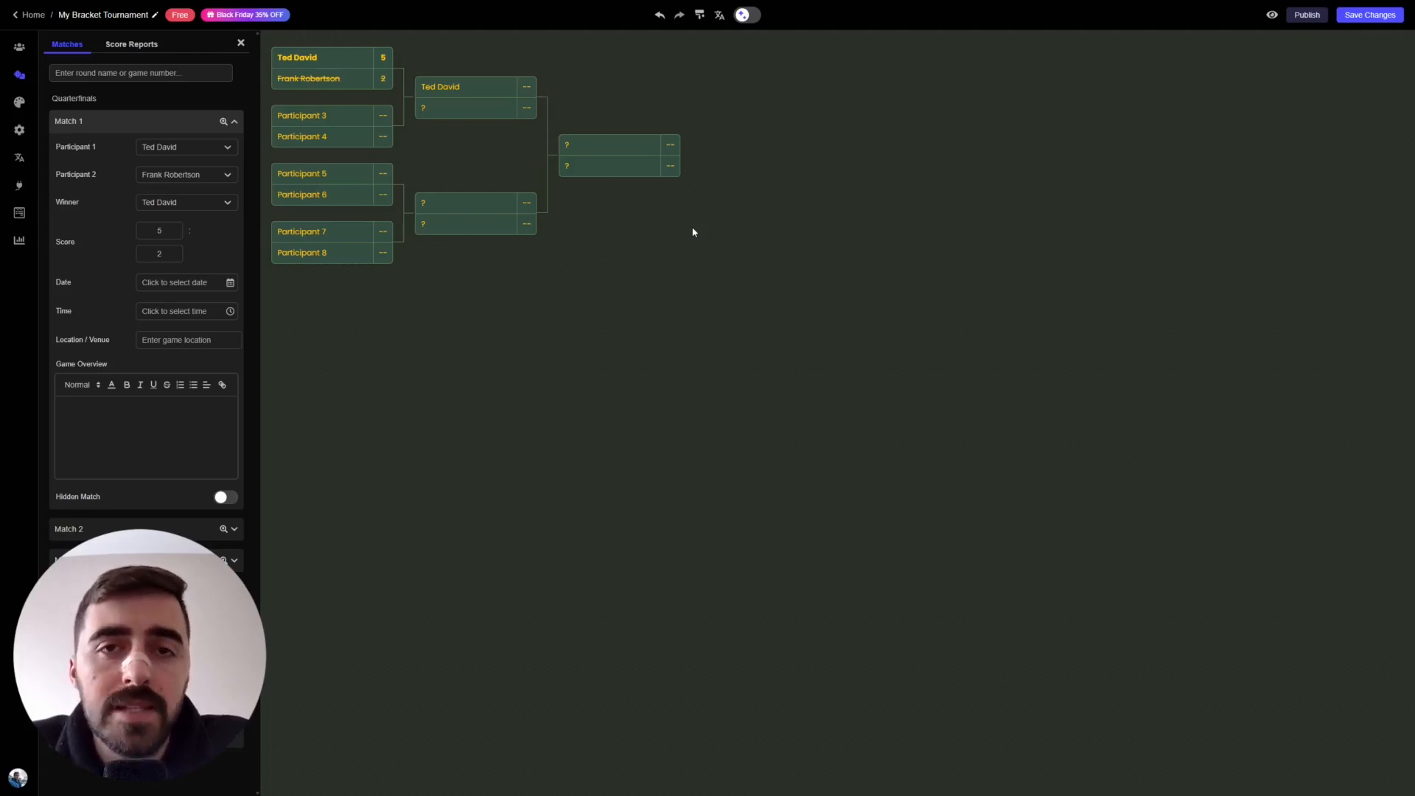
Review the Bracket Maker pricing plans, comparing monthly with annual billing and the features included in each plan
click(185, 16)
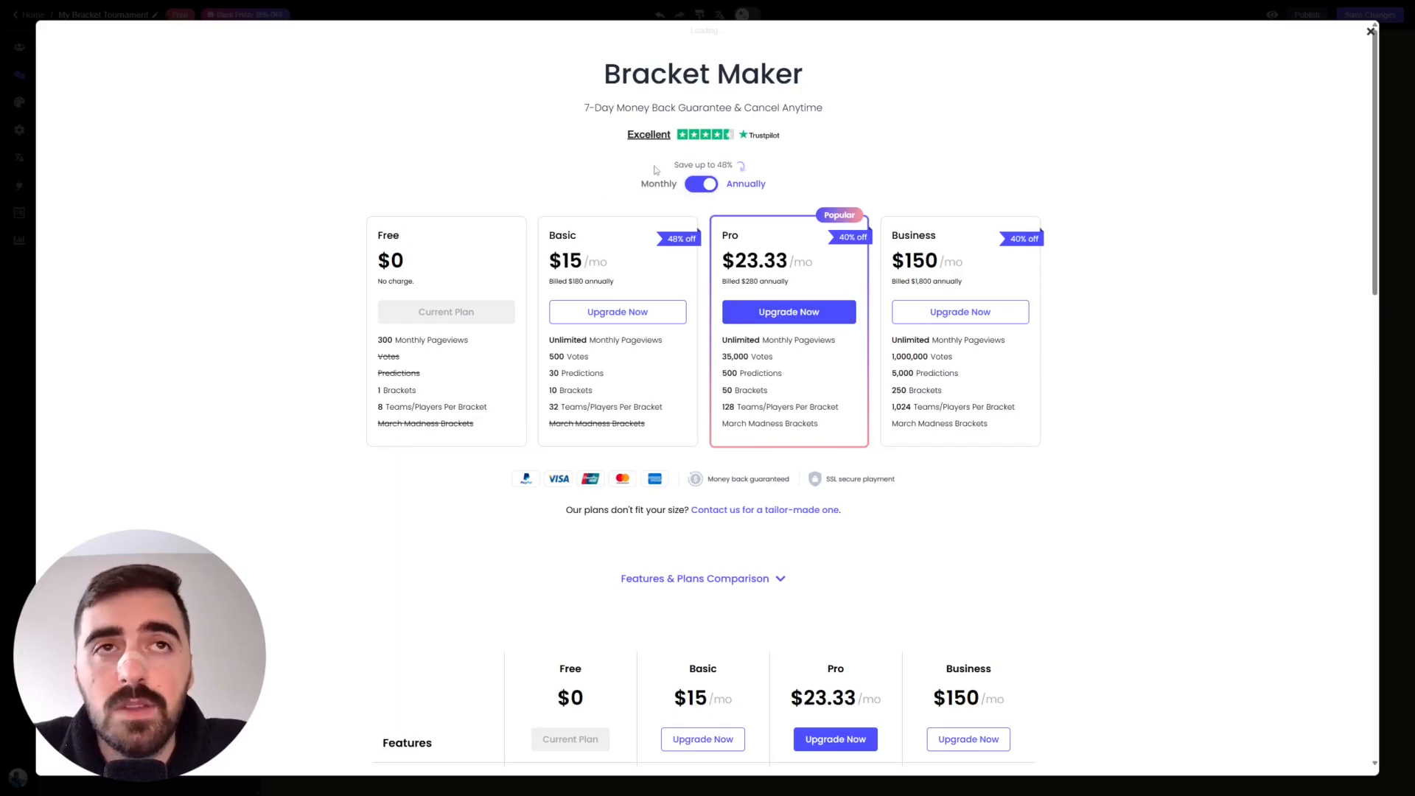
click(710, 187)
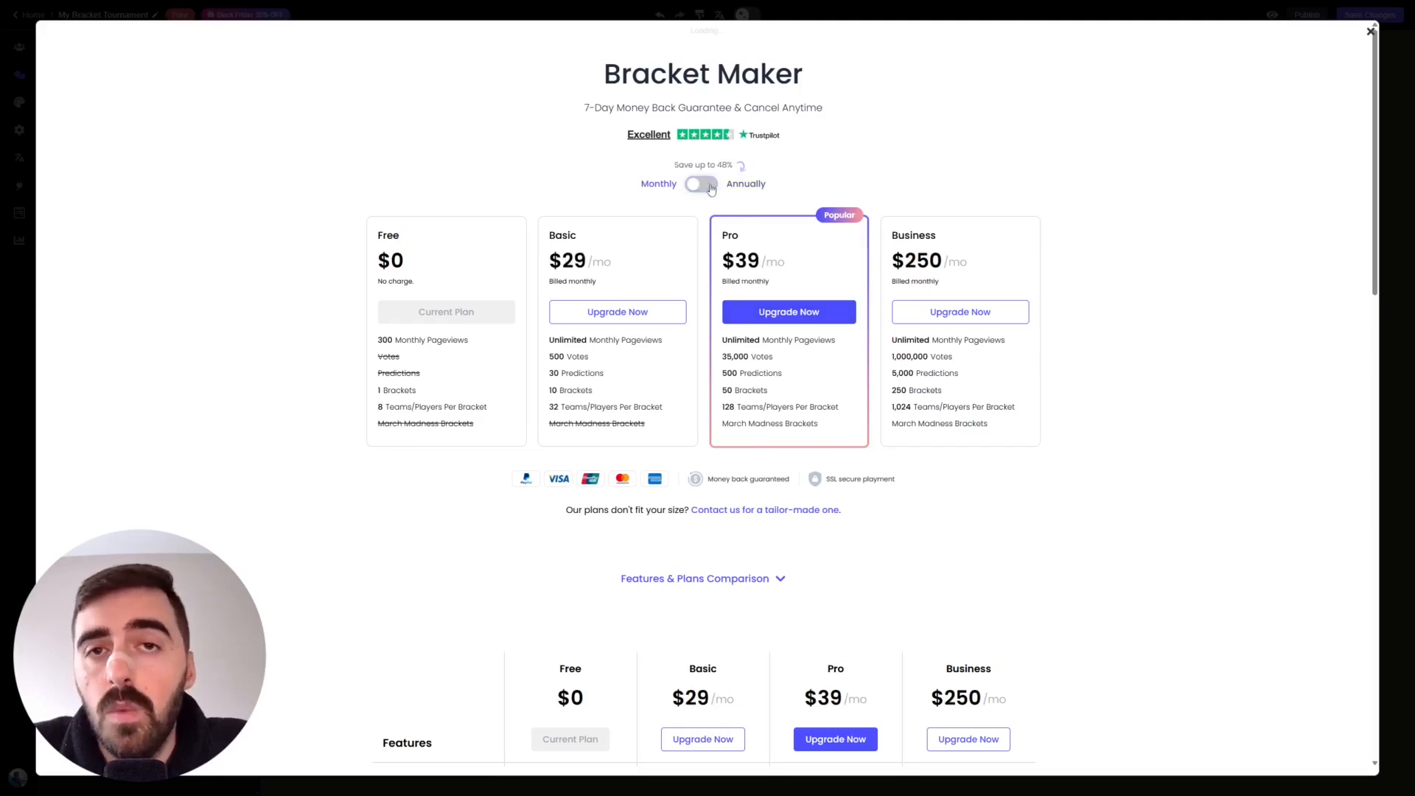
click(710, 187)
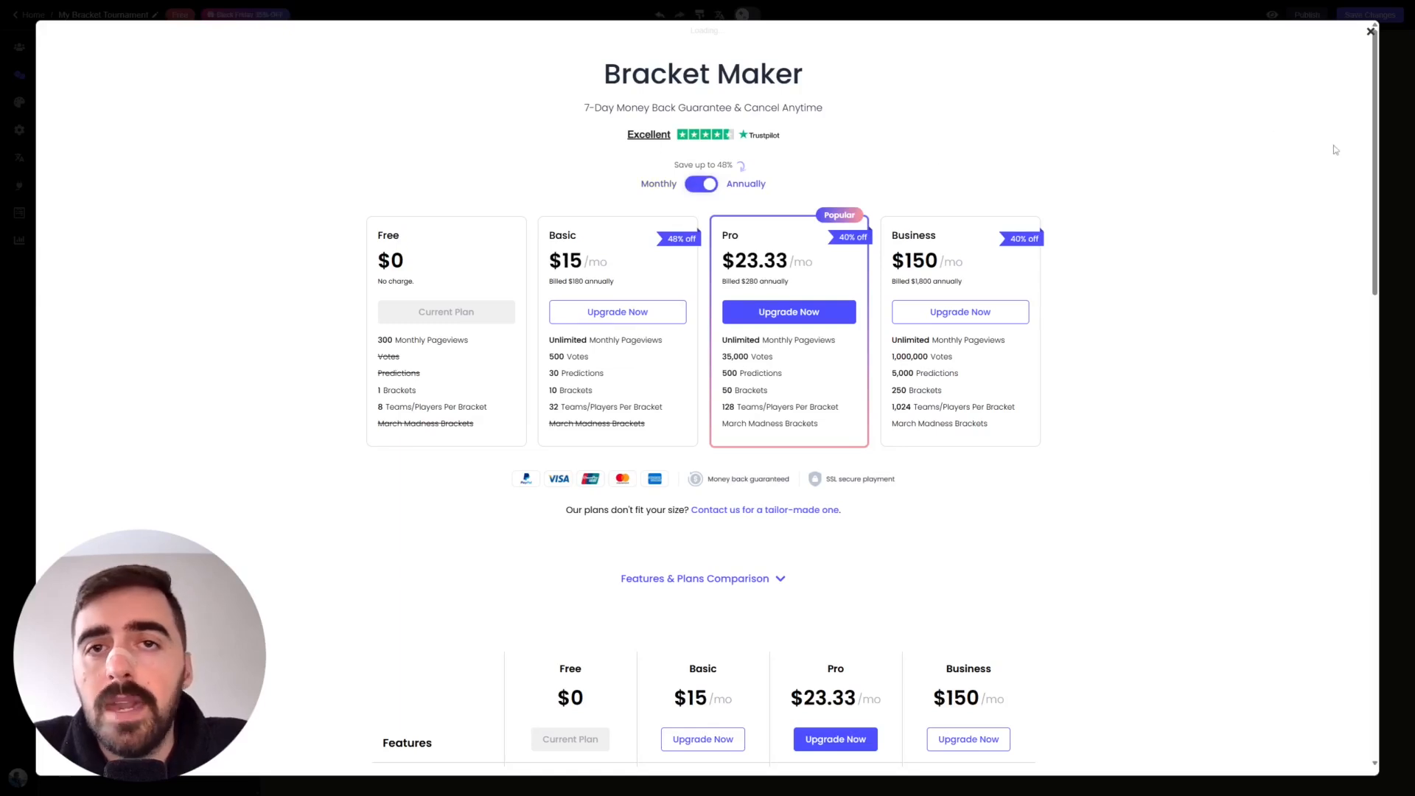
drag(1383, 157, 1361, 337)
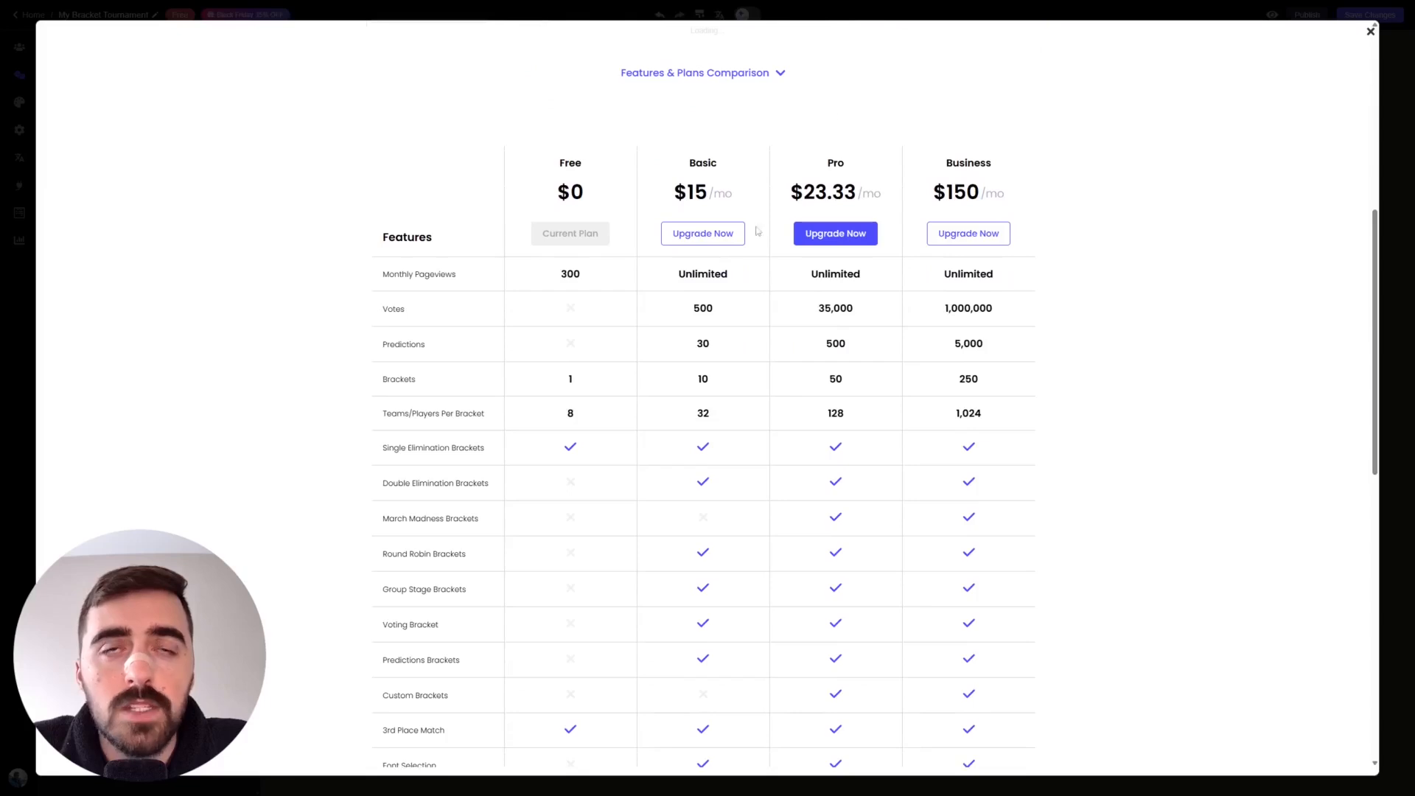